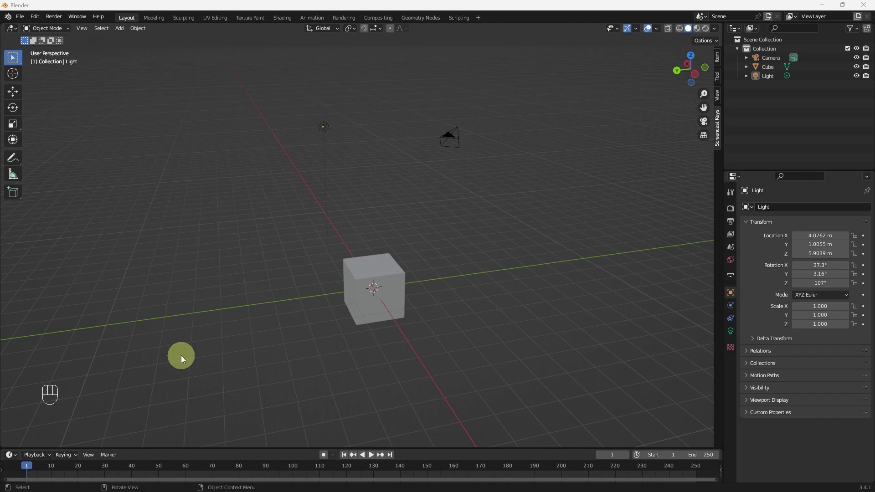
Step: Select the cube, the light and the camera one at a time, and clear the selection
mouse_move(426, 381)
middle_down()
mouse_move(396, 381)
mouse_move(435, 376)
middle_up()
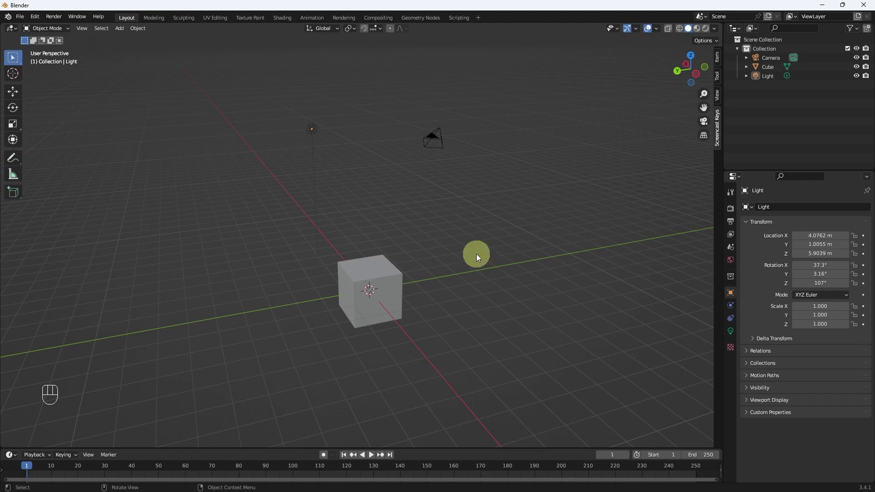
click(382, 277)
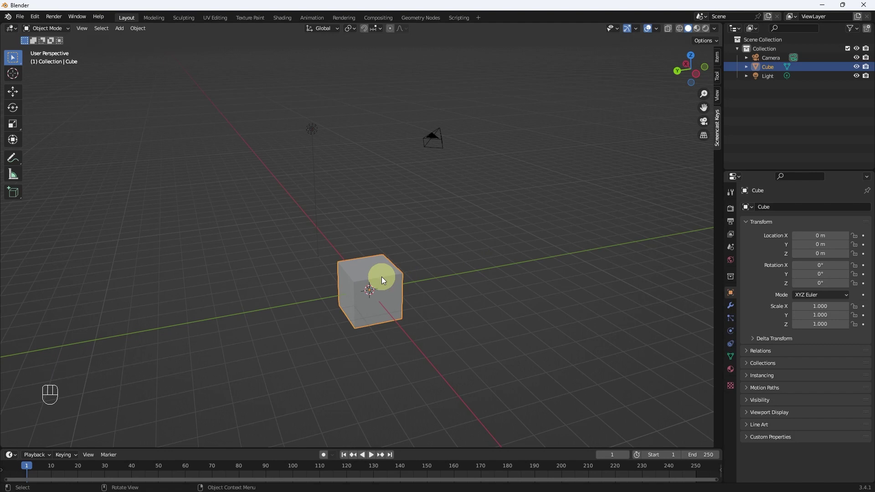
click(312, 132)
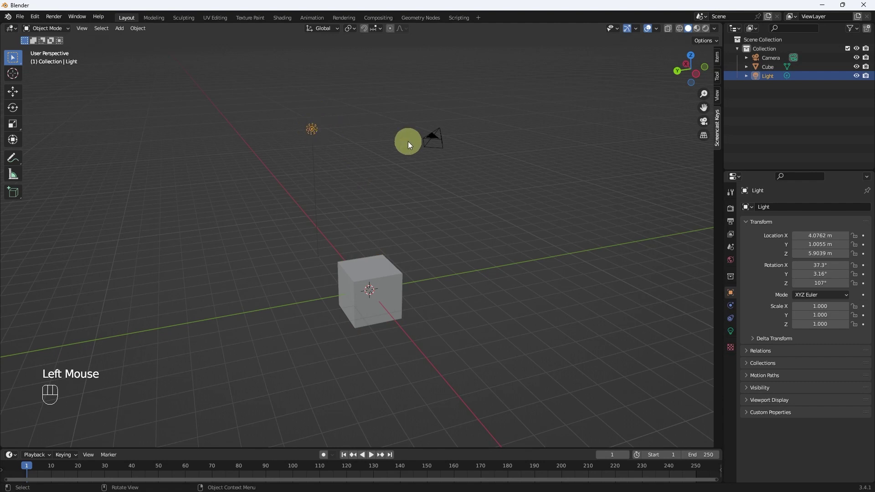
click(439, 139)
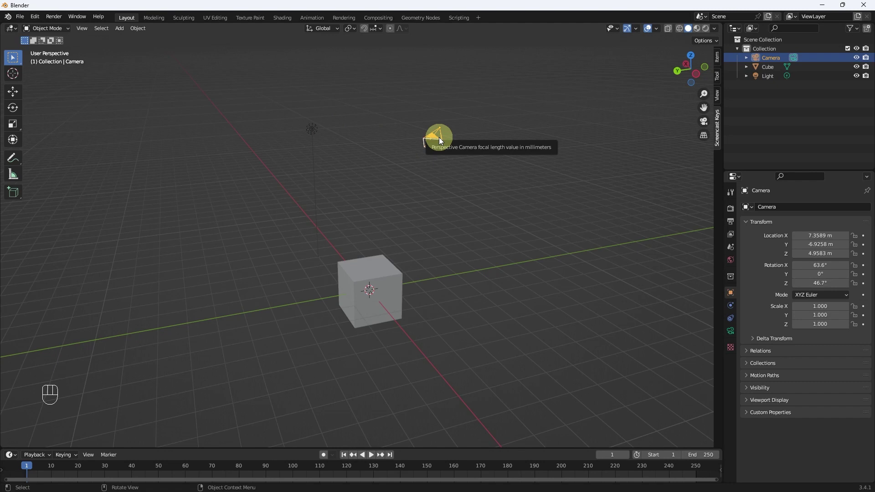
click(521, 289)
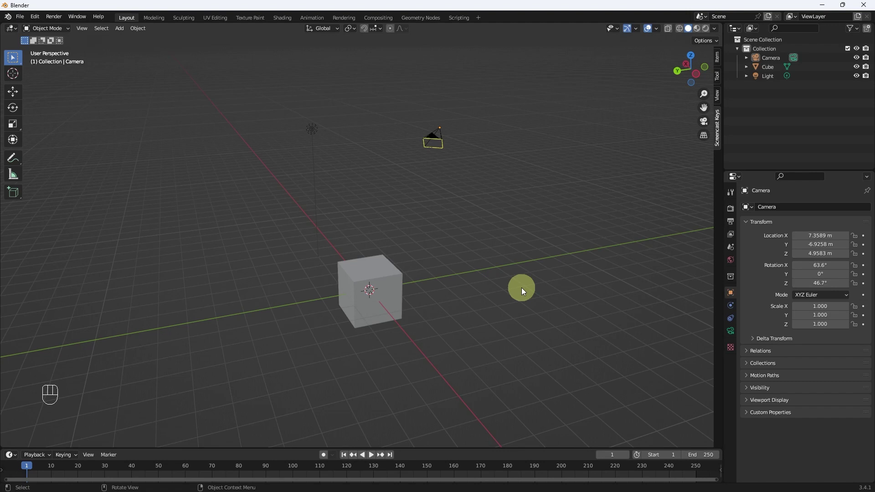
key(ctrl+z)
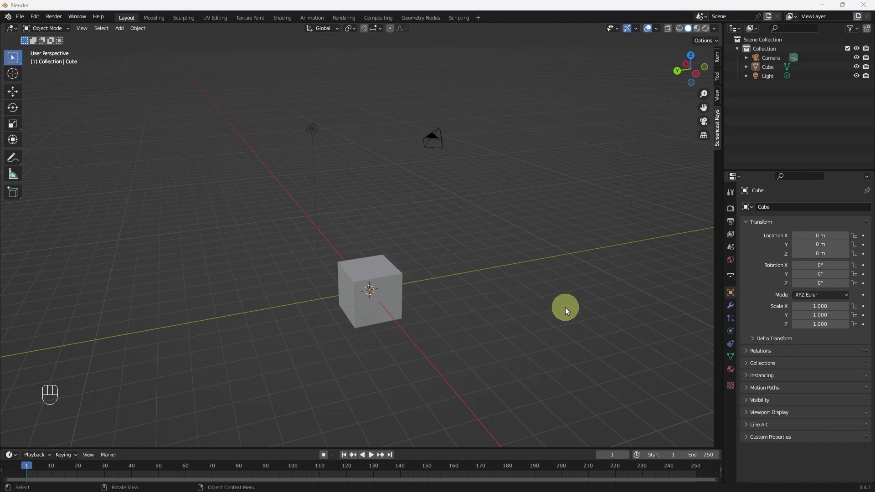
Step: Select the cube, the light and the camera together, with the camera as the active object, and deselect them
middle_drag(557, 309, 501, 309)
key(shift)
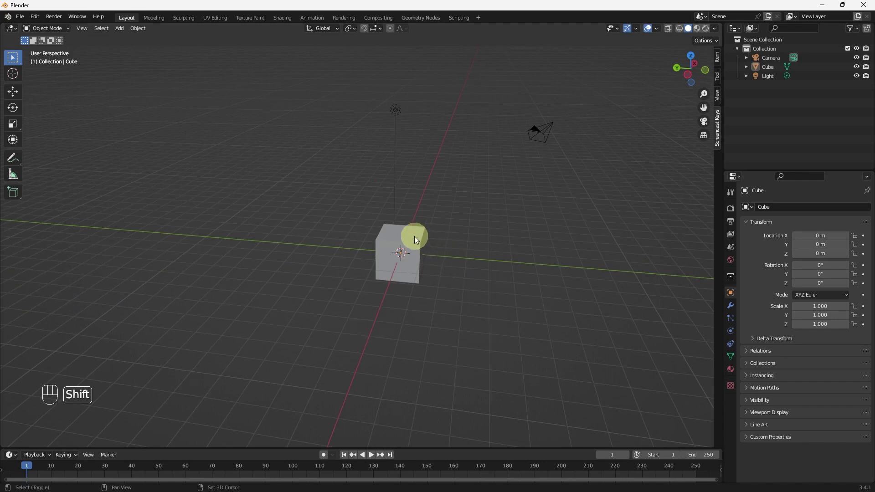
shift+click(415, 237)
shift+click(397, 111)
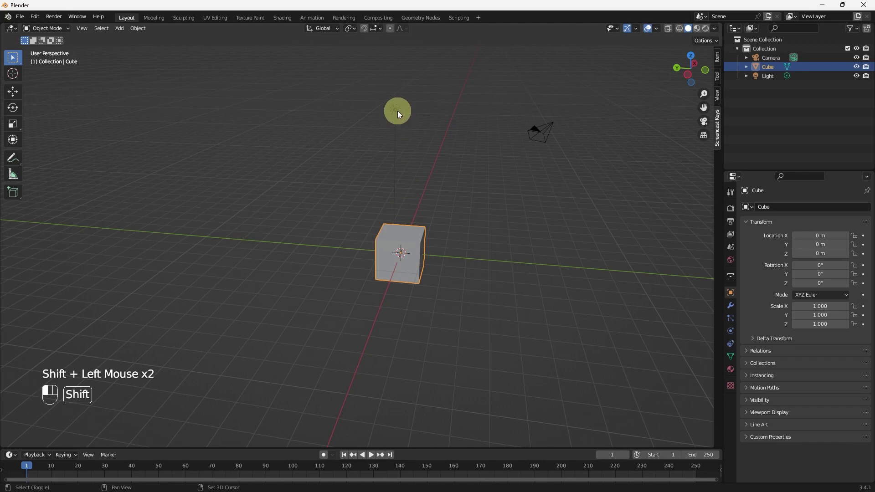
shift+click(539, 132)
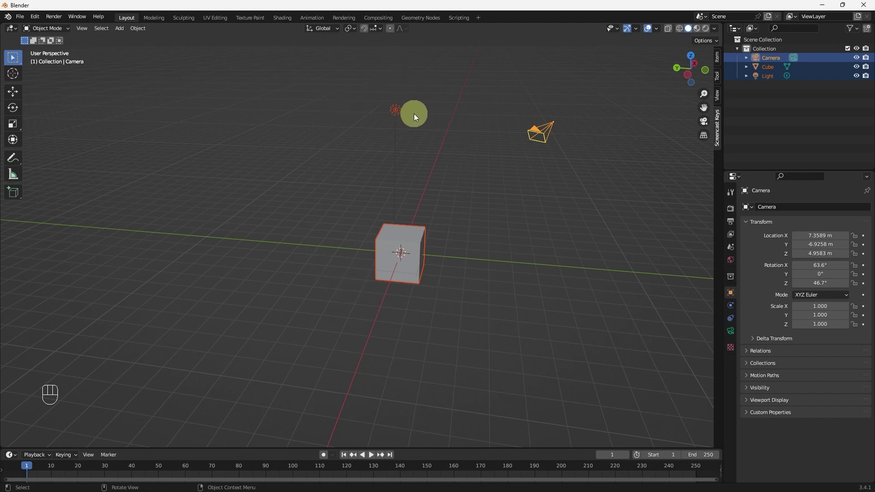
click(591, 119)
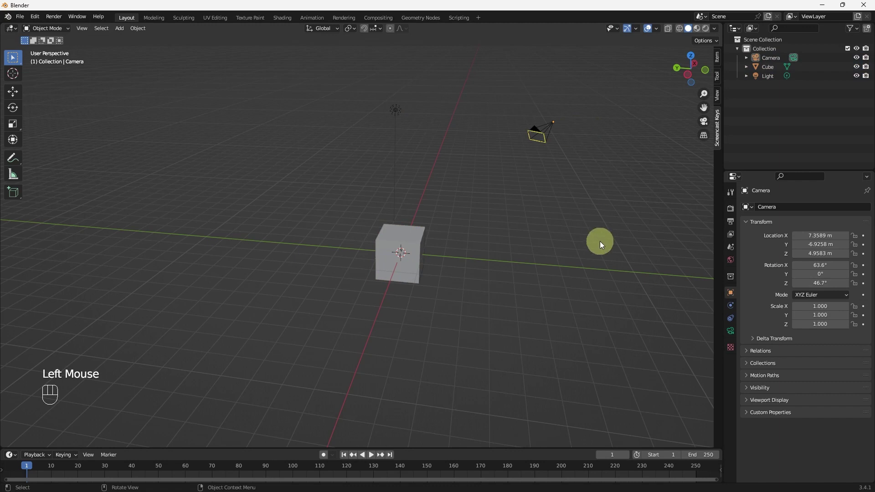
Step: Build a multi-selection in the order camera, light, cube so the cube is the active object, and clear it
key(shift)
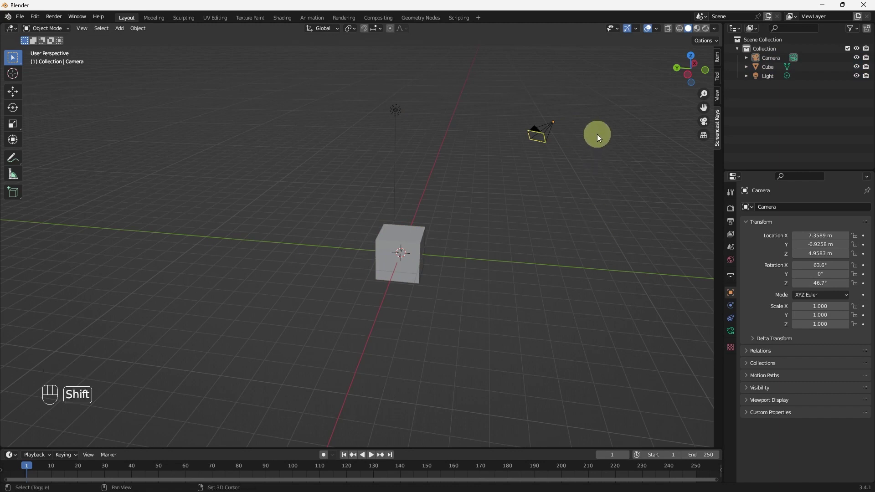
shift+click(543, 131)
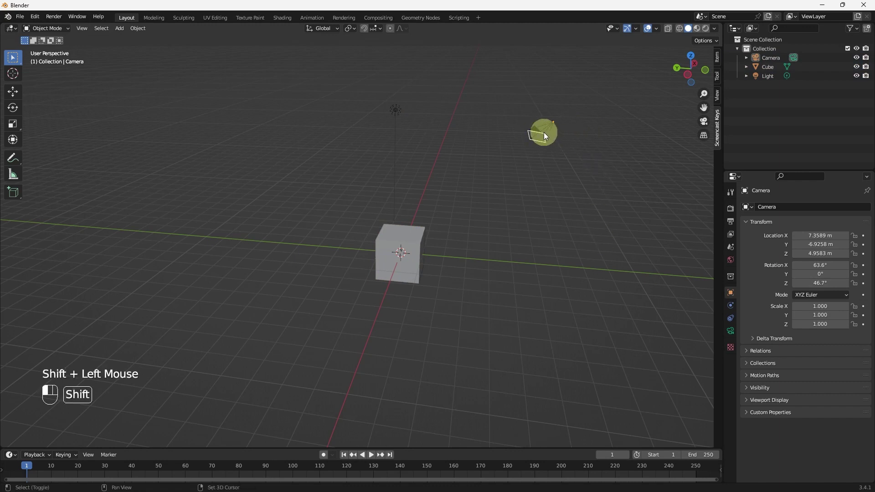
shift+click(396, 113)
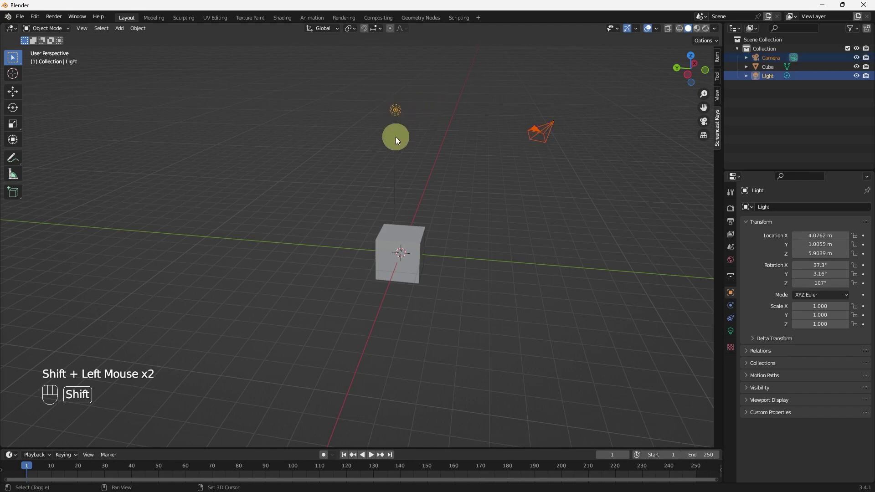
shift+click(396, 253)
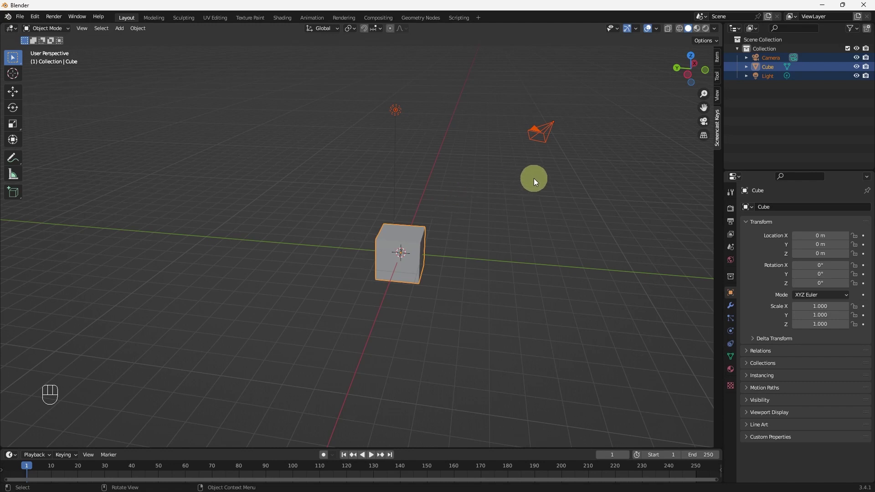
click(528, 258)
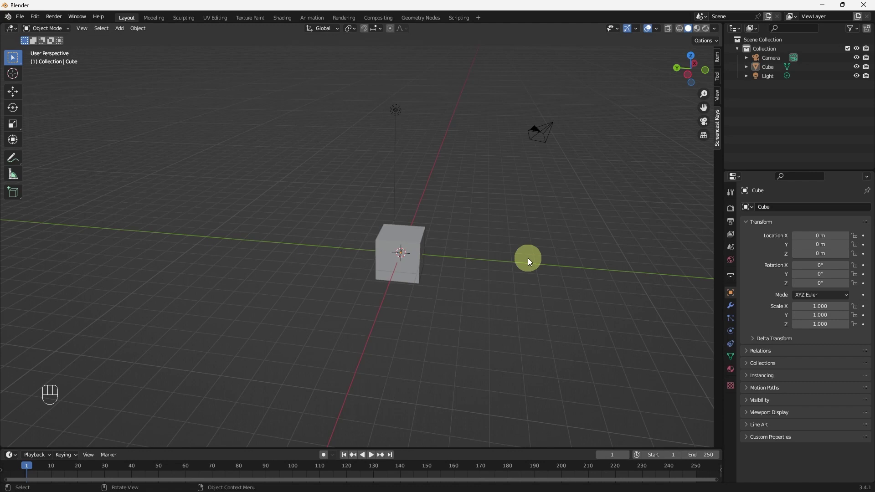
Step: Select the cube, camera and light together, and make the already selected cube the active object
shift+click(385, 228)
shift+click(521, 132)
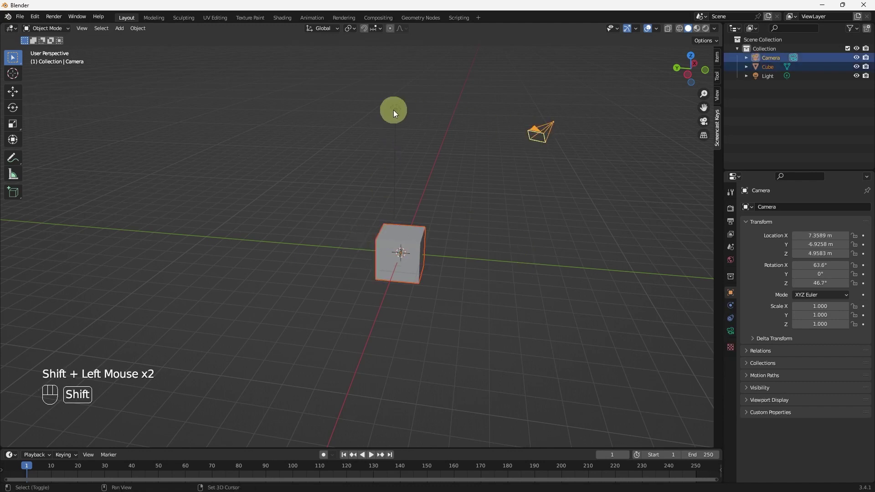
shift+click(398, 112)
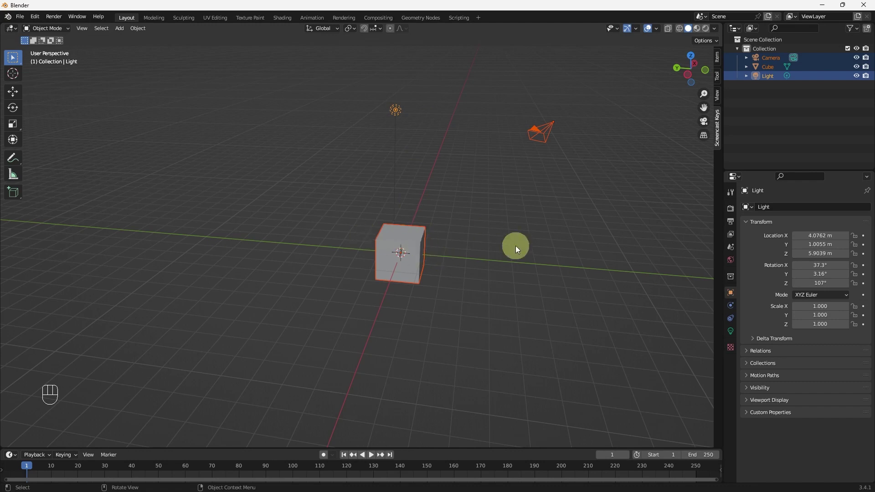
key(shift)
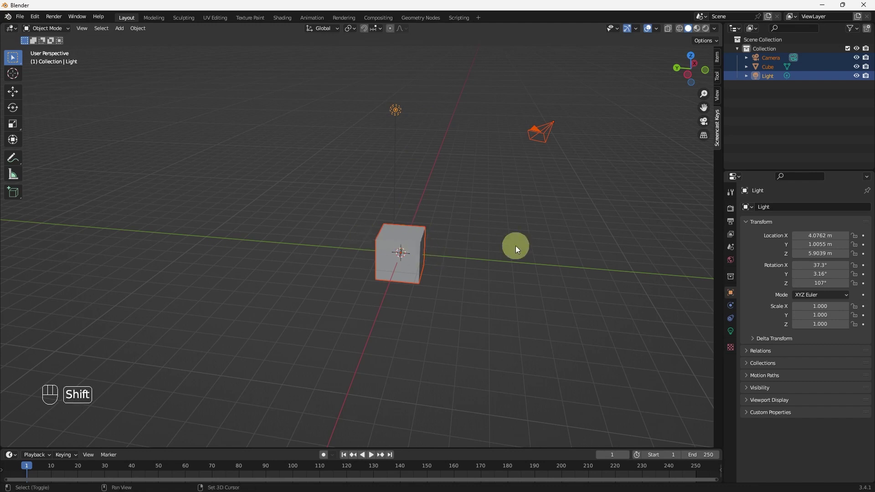
shift+click(406, 248)
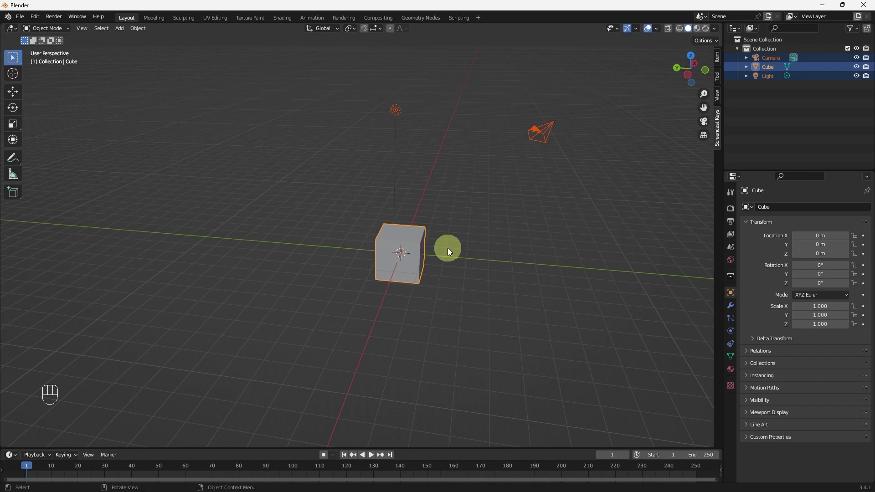
Step: Take the cube out of the multi-selection and add it back, remove only the light, and clear the selection
shift+click(413, 243)
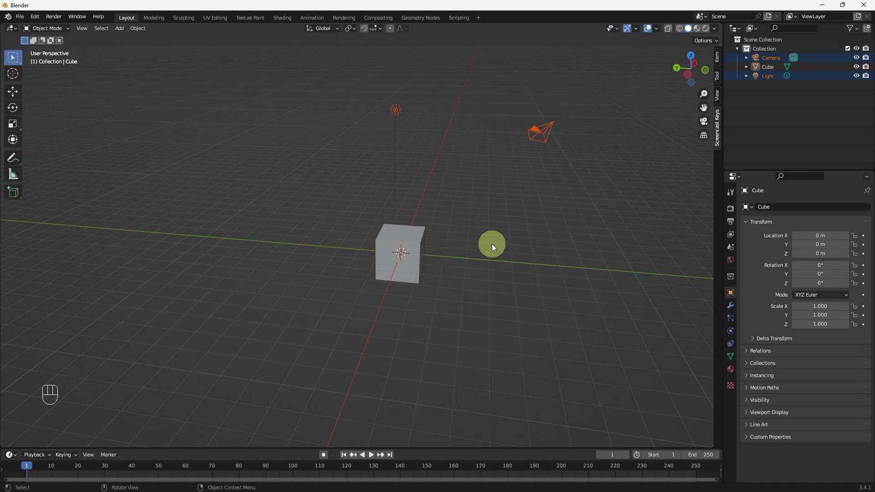
shift+click(409, 247)
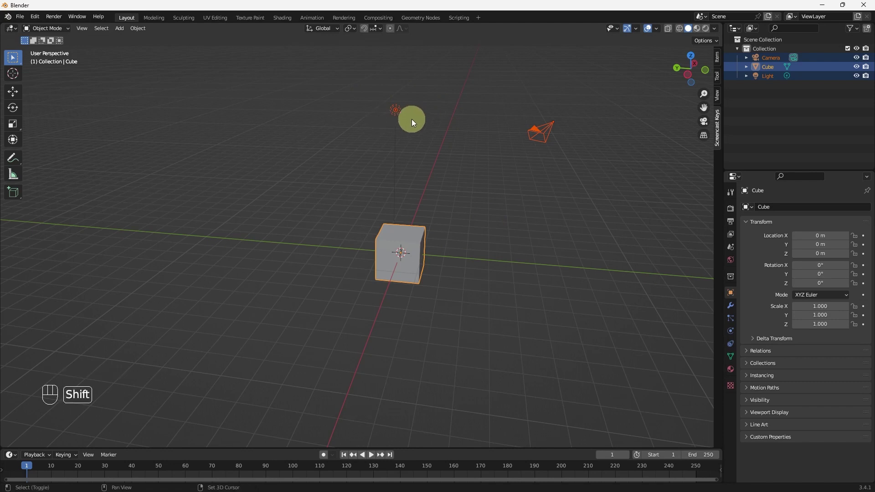
shift+click(398, 111)
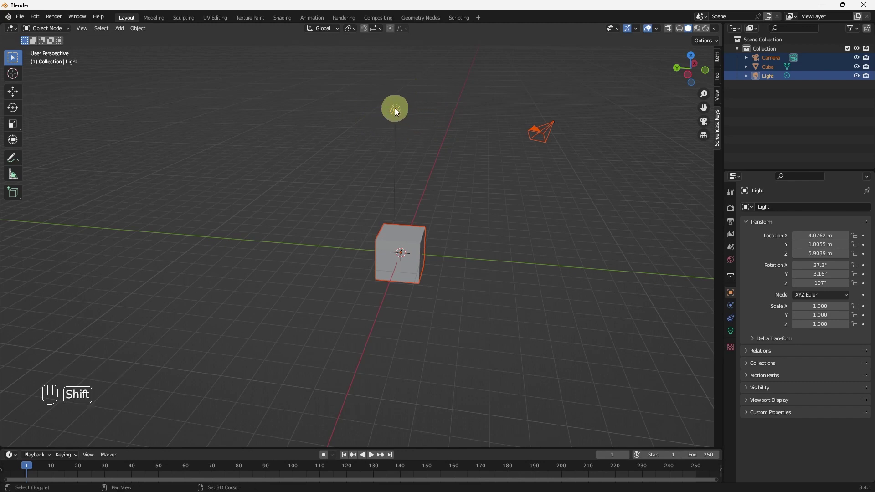
shift+click(394, 111)
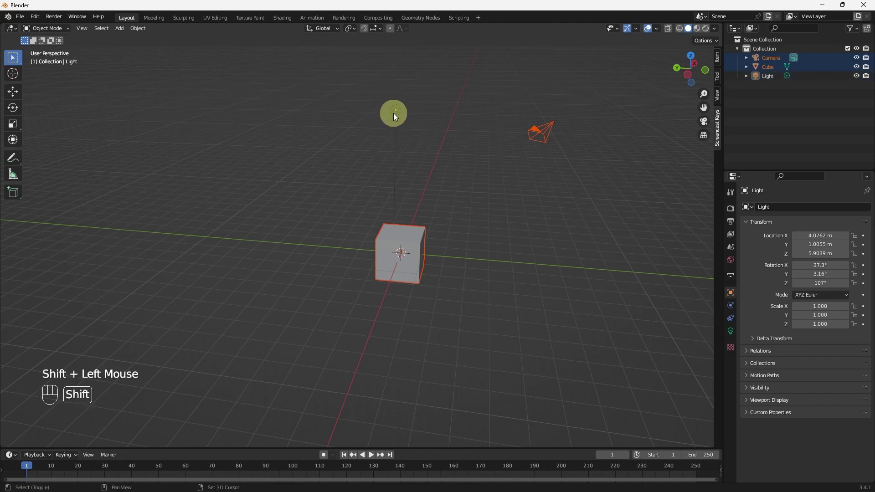
click(510, 200)
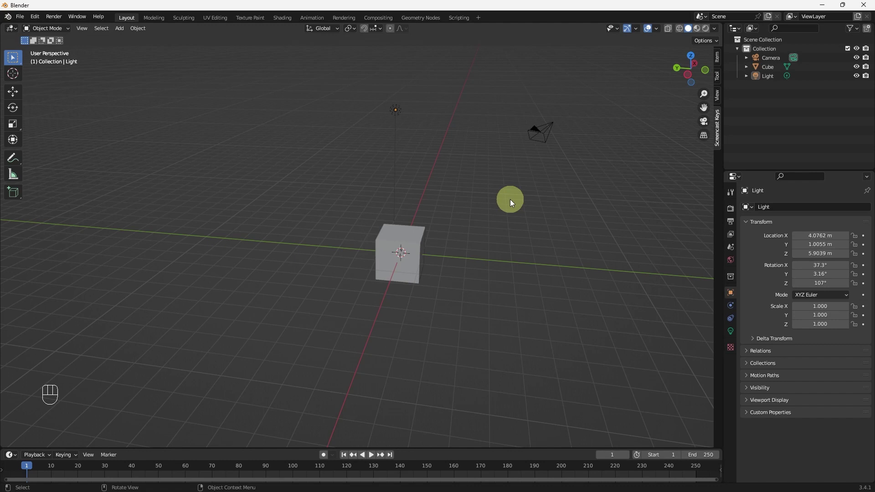
Step: Select all objects in the scene and deselect them all again, repeating this three times
key(a)
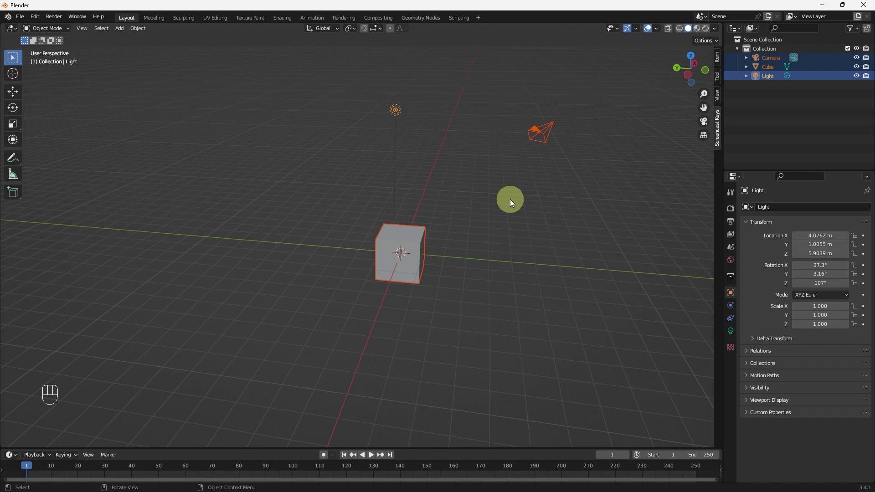
key(alt)
key(alt+a)
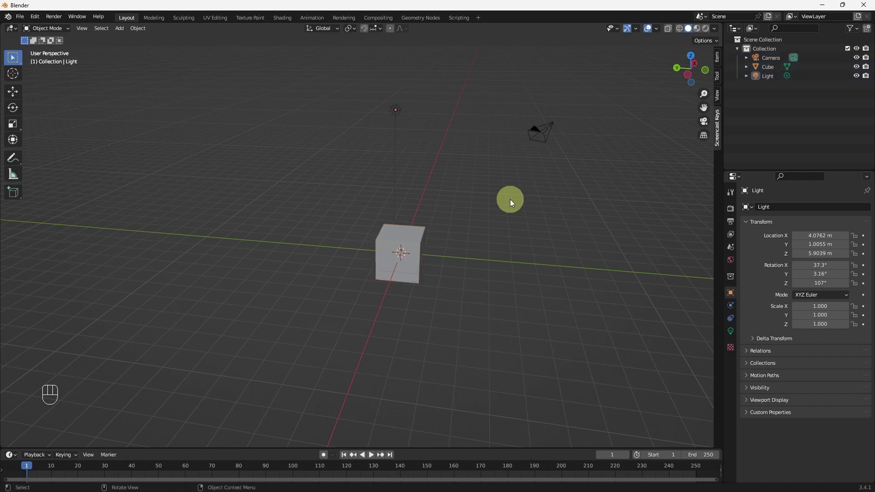
key(a)
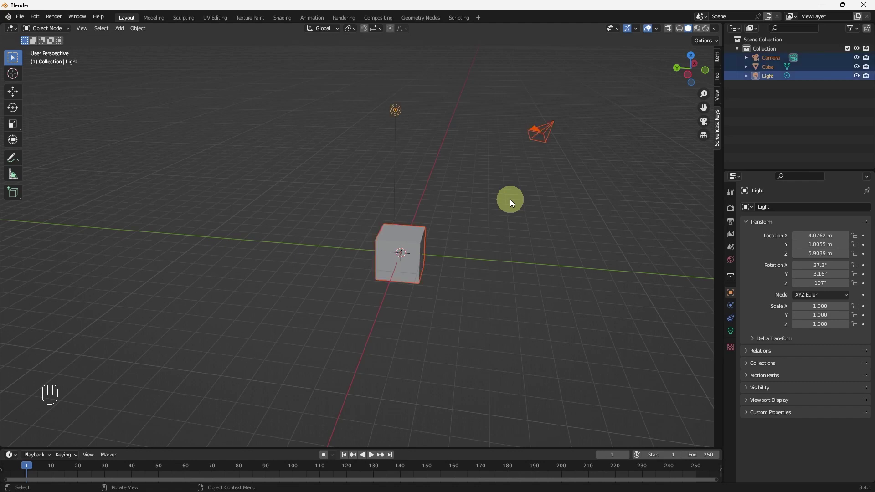
key(alt+a)
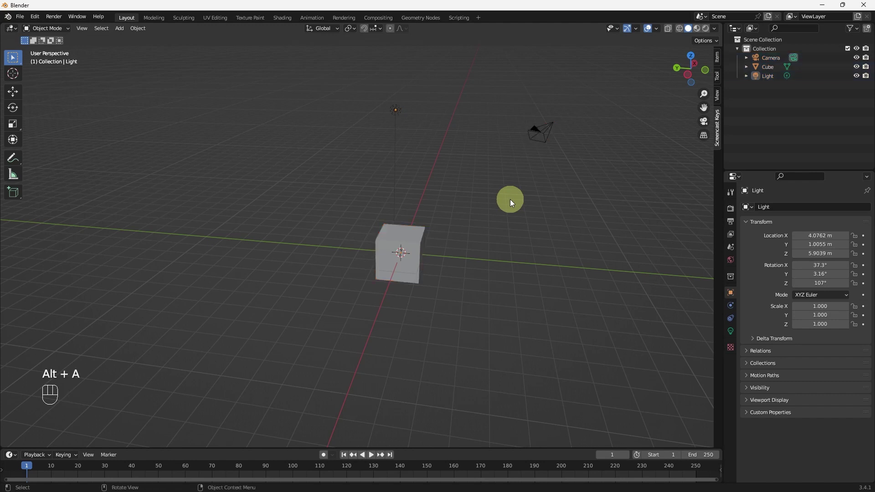
key(a)
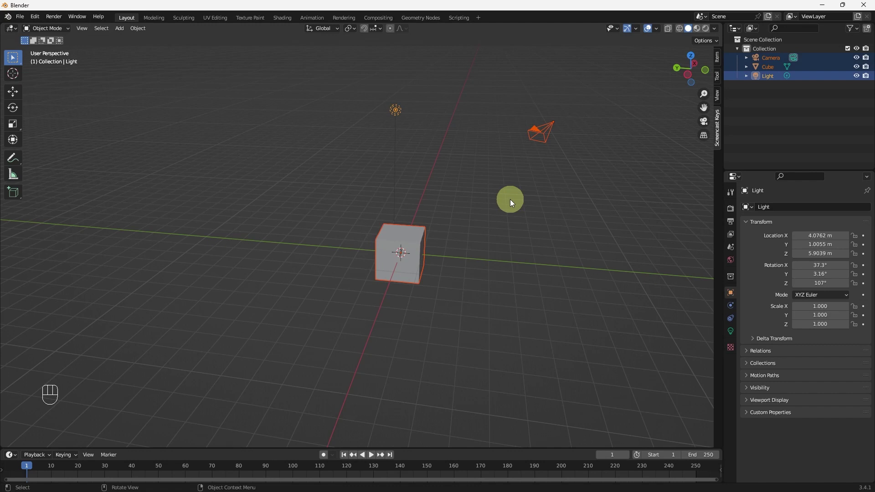
key(a)
key(a)
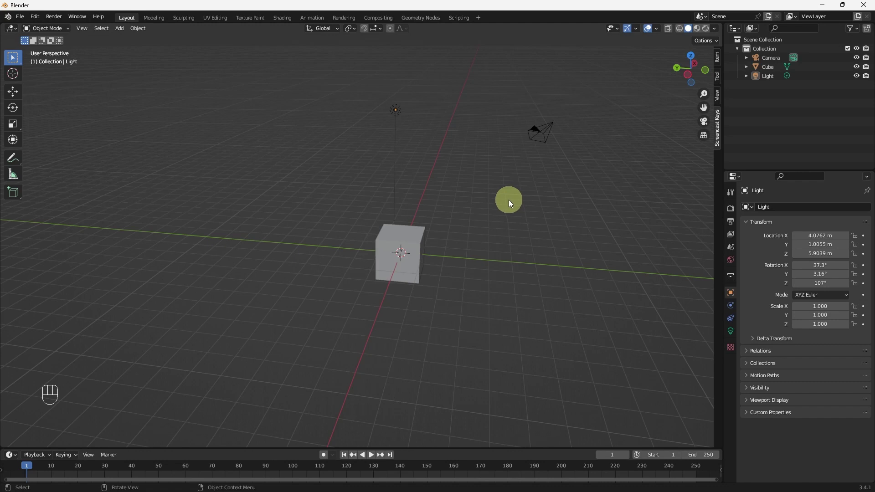
Step: Switch the selection tool to Tweak and select the cube, light and camera individually, ending on the camera
click(20, 61)
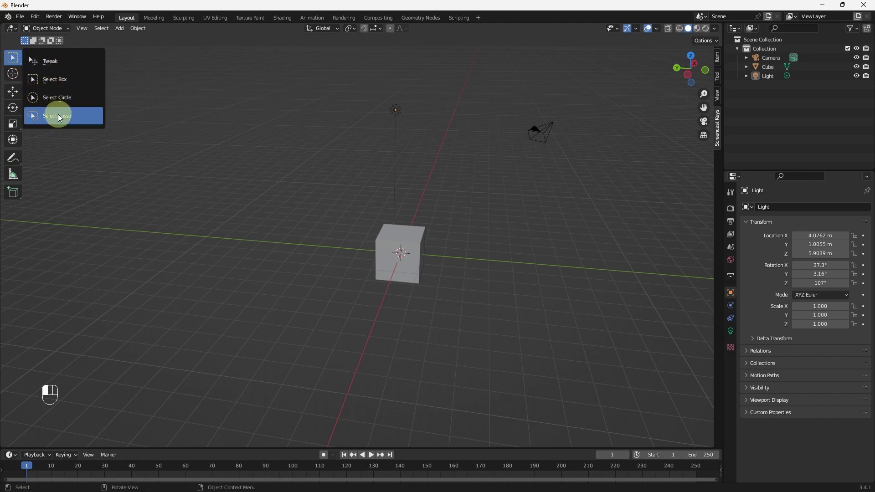
click(58, 62)
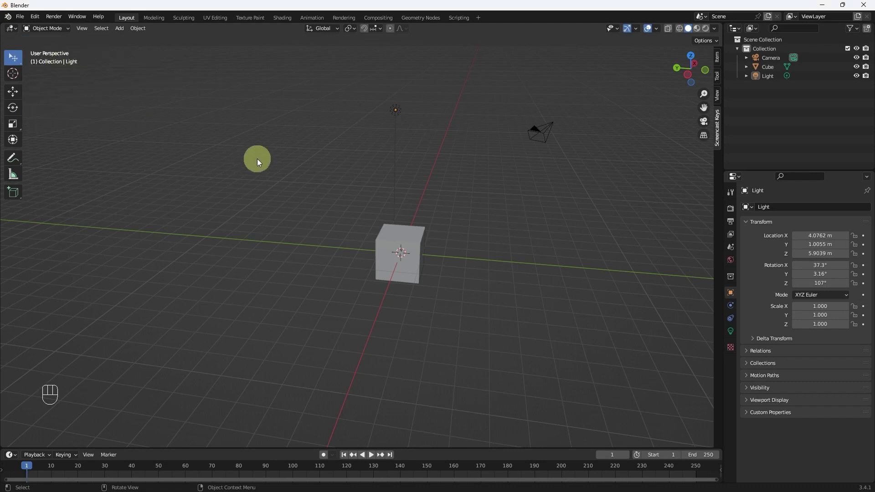
click(411, 242)
click(390, 108)
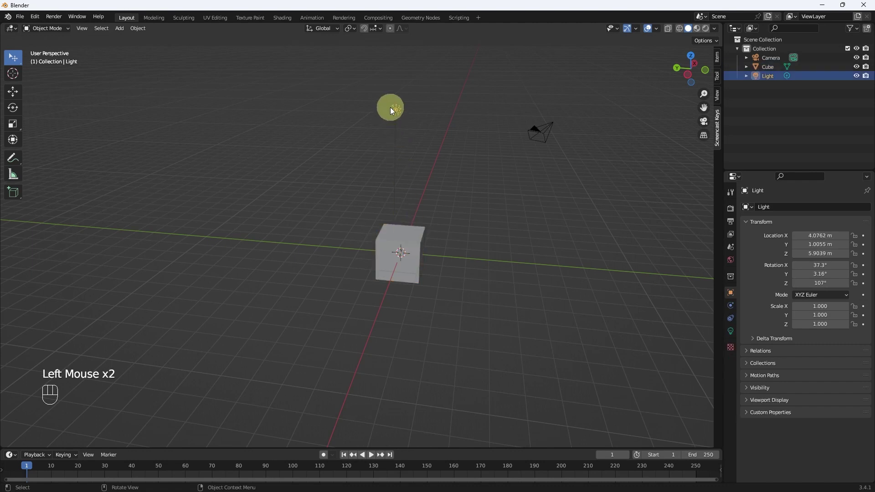
click(542, 134)
click(416, 249)
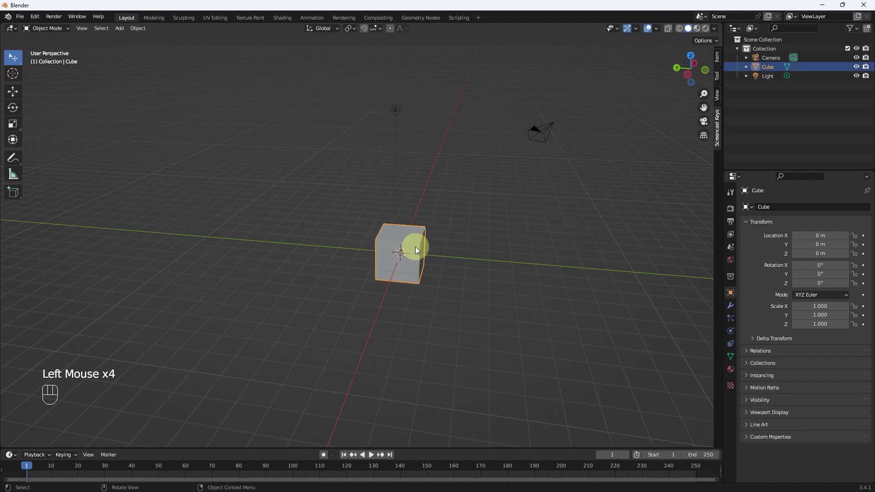
click(395, 112)
click(531, 130)
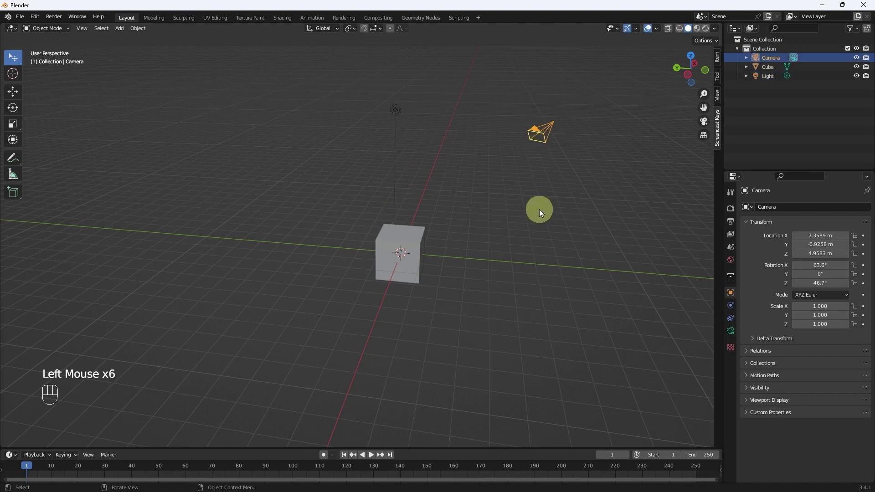
Step: Select the cube, light, camera and cube again one at a time, and clear the selection
click(421, 262)
click(390, 110)
click(541, 132)
click(404, 272)
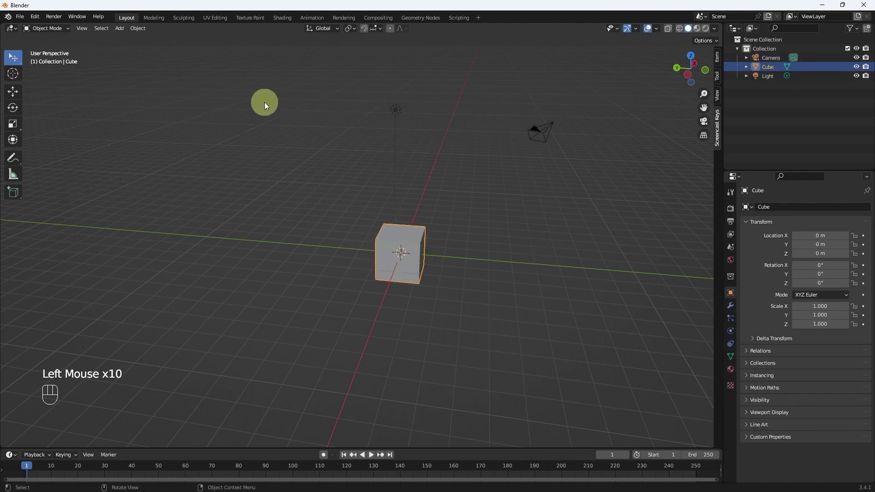
click(207, 95)
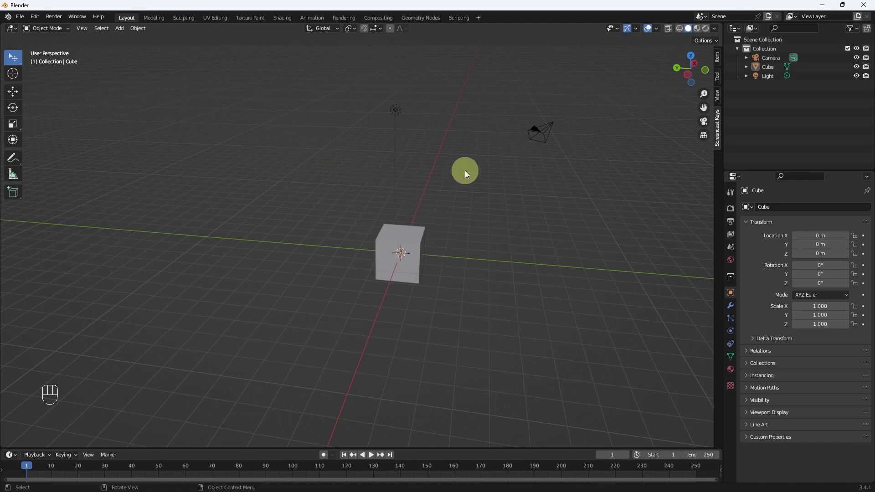
Step: Repeat the individual selection of the cube, light and camera once, and deselect the camera
click(417, 238)
click(394, 103)
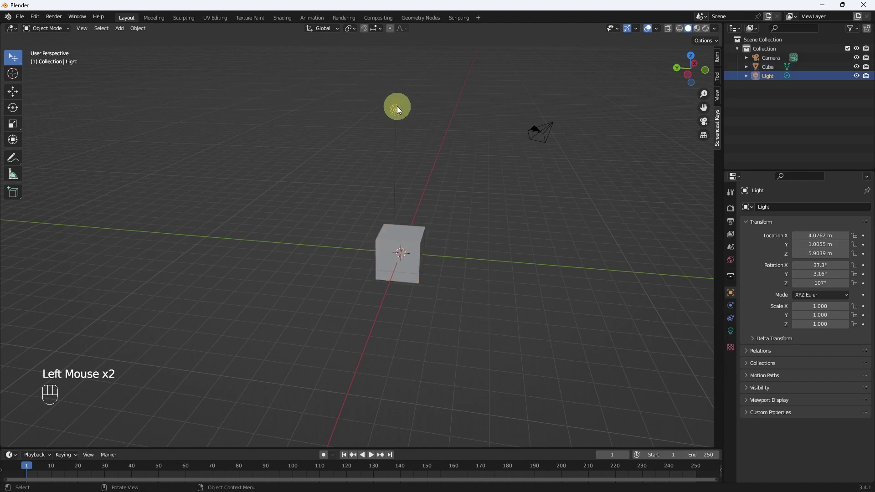
click(535, 126)
click(401, 257)
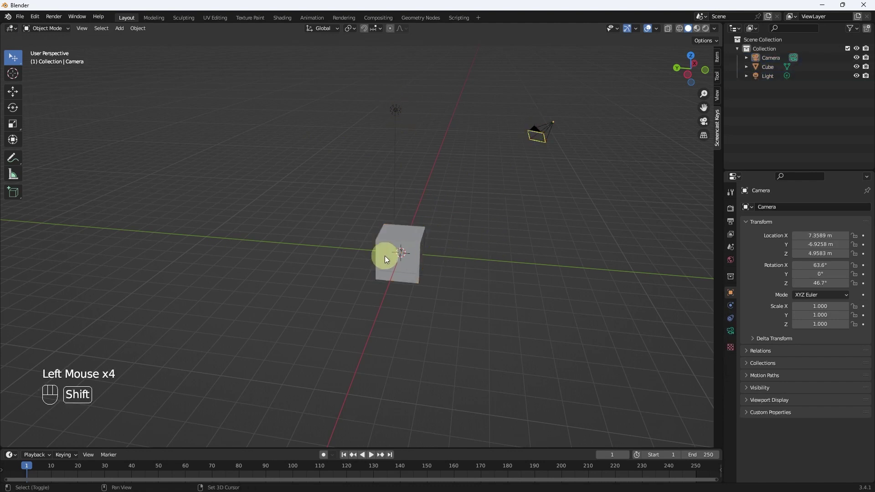
Step: Build a multi-selection of the cube, light and camera with the Tweak tool, and deselect everything
shift+click(385, 256)
shift+click(393, 136)
shift+click(539, 148)
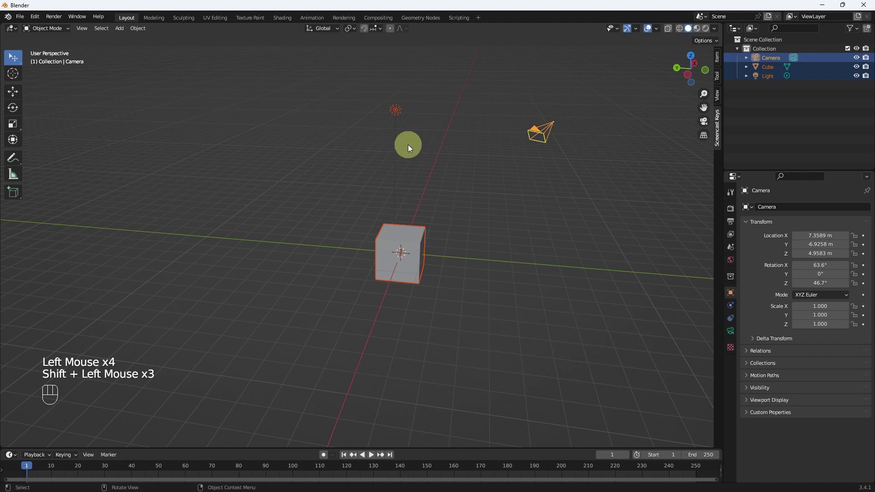
click(502, 211)
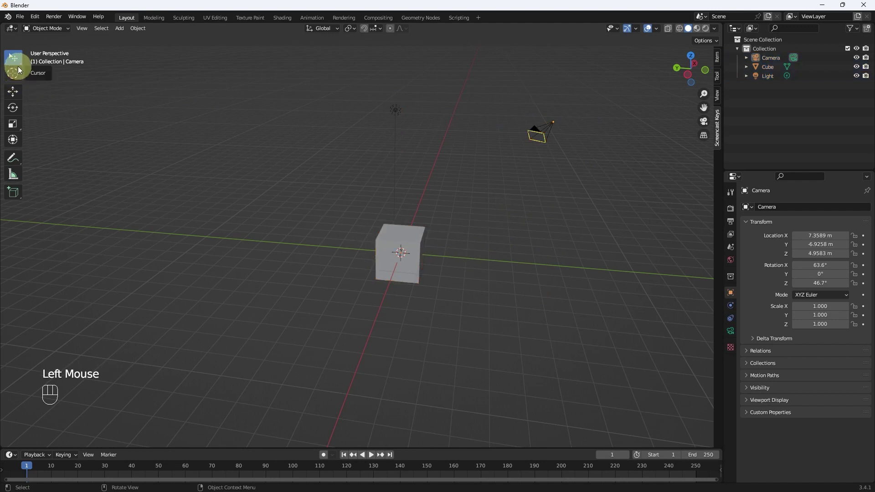
Step: Switch the selection tool to Select Box and box-select all three objects three times, clearing the selection in between
drag(19, 60, 54, 79)
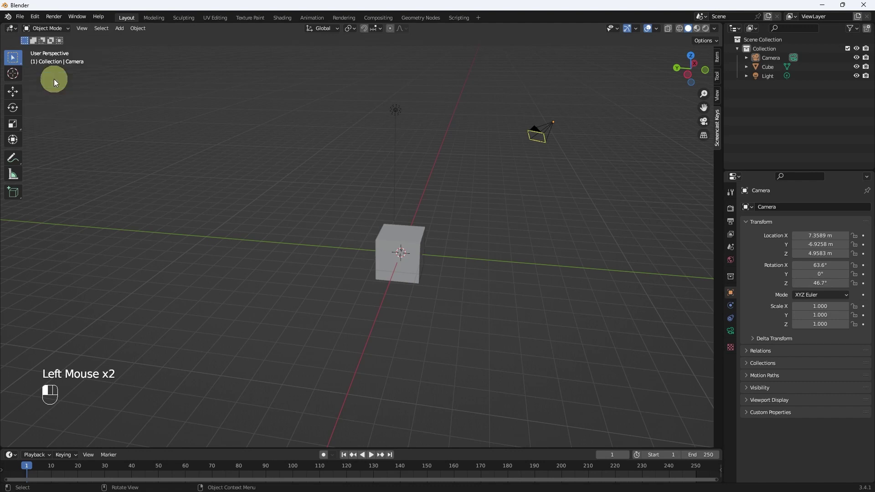
drag(194, 71, 633, 333)
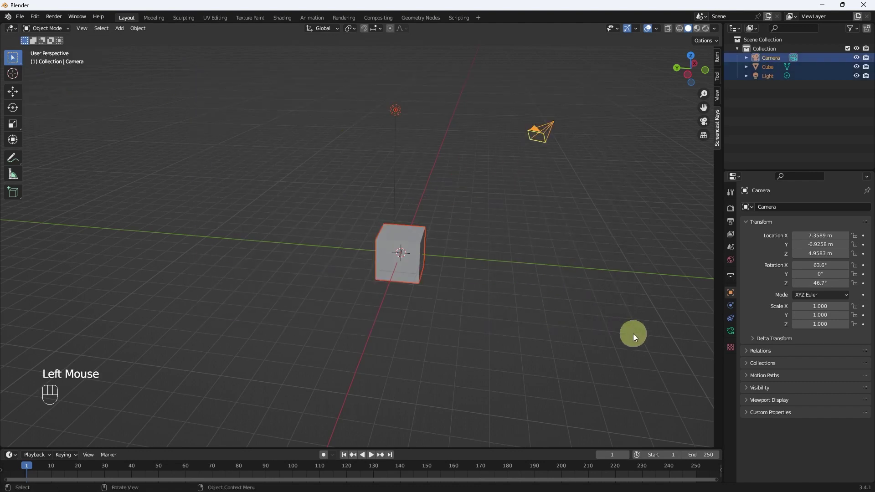
click(278, 121)
drag(232, 72, 668, 340)
click(256, 85)
drag(254, 85, 645, 379)
Step: With the Select Box tool, select the cube, light and camera individually in repeated rounds, ending on the light
click(406, 245)
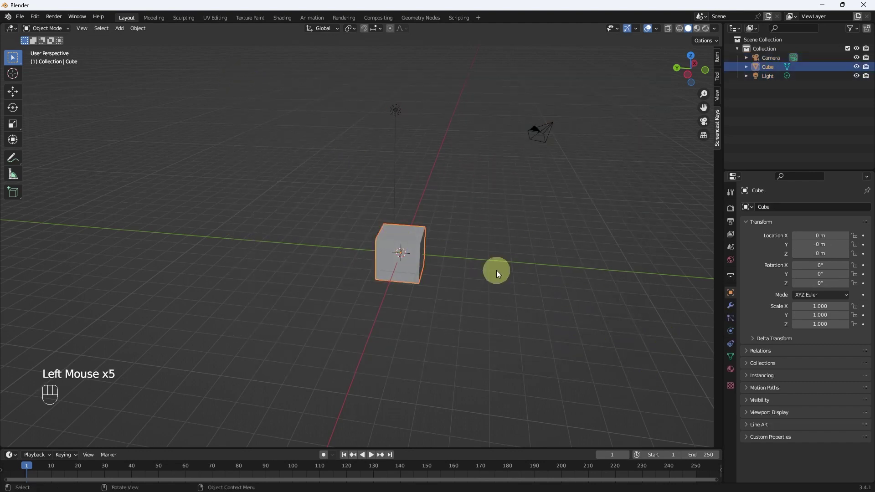
click(400, 110)
click(530, 132)
click(409, 230)
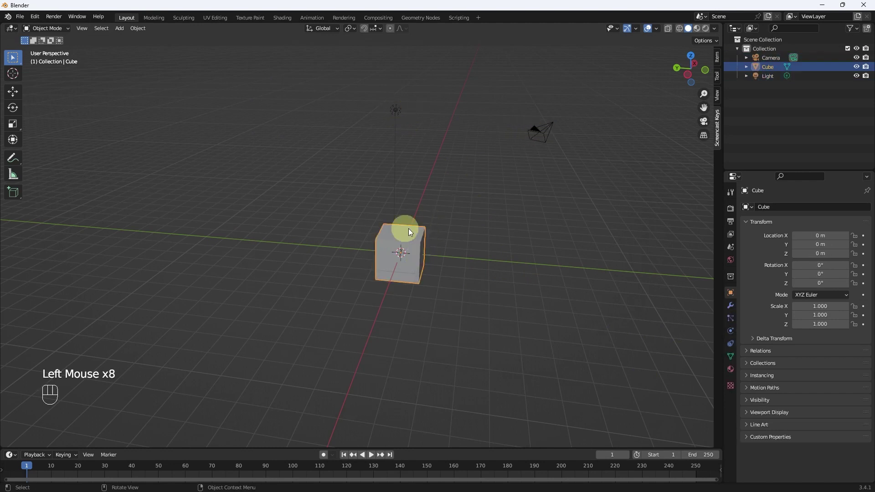
click(395, 105)
click(527, 124)
click(411, 268)
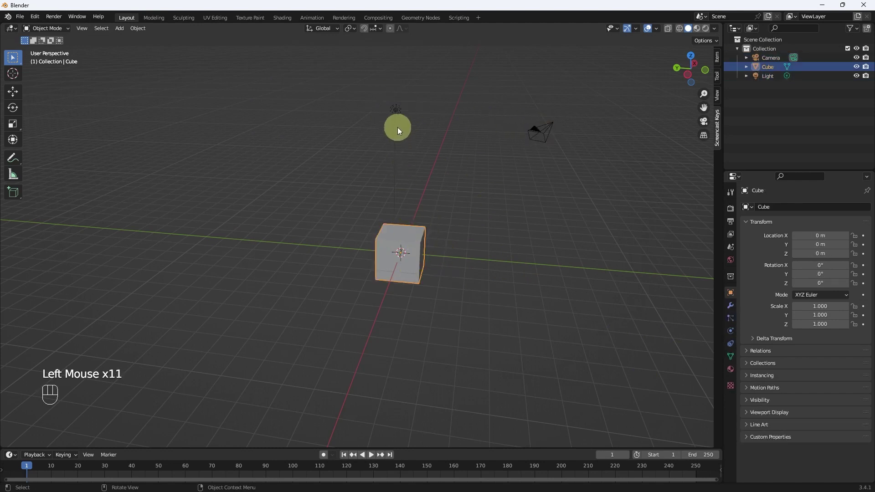
click(396, 110)
Step: Box-select the cube, light and camera together several times, and clear the selection
drag(261, 76, 624, 372)
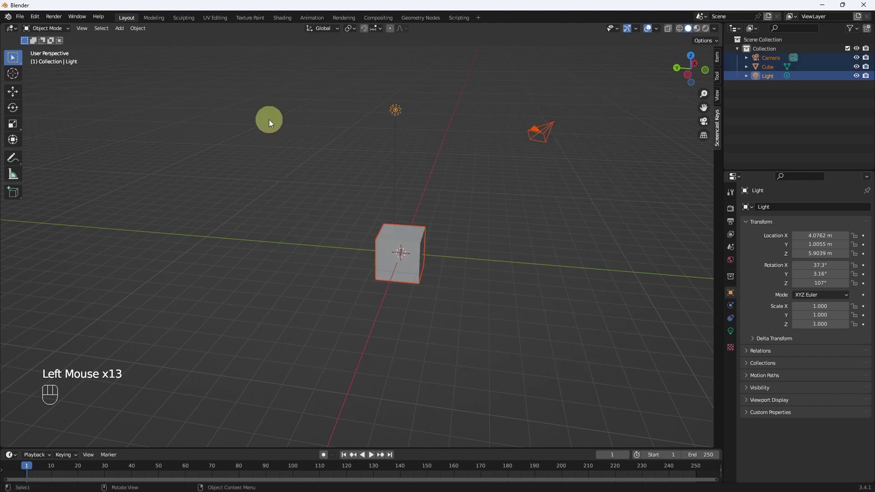
drag(247, 88, 628, 370)
click(263, 93)
drag(273, 76, 610, 367)
click(604, 234)
drag(310, 71, 597, 380)
click(489, 314)
Step: Select the cube, add the light and camera to the selection, and deselect all three
click(393, 245)
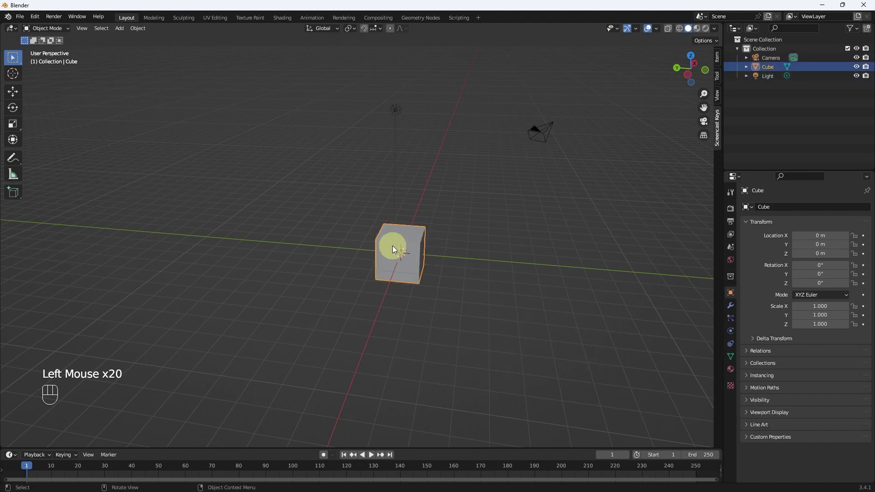
shift+click(391, 110)
shift+click(537, 132)
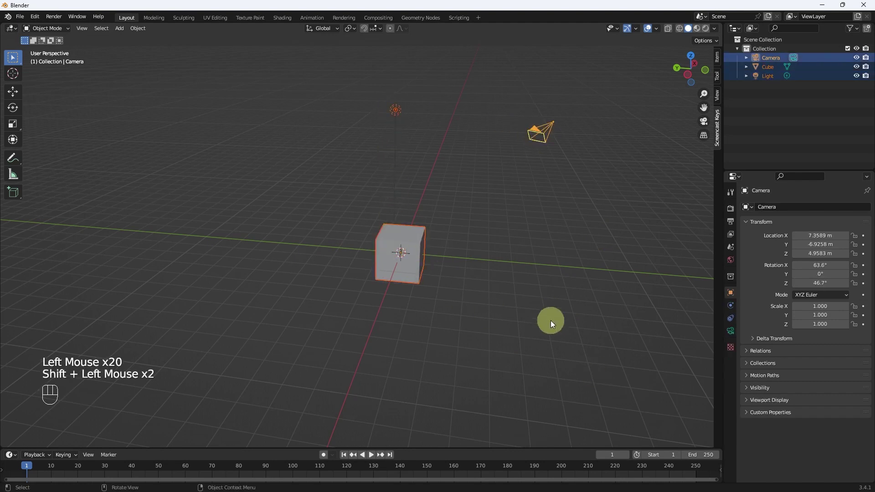
click(542, 319)
Step: Switch the selection tool to Select Circle, brush over the light, cube and camera to select them, and clear the selection
double_click(20, 57)
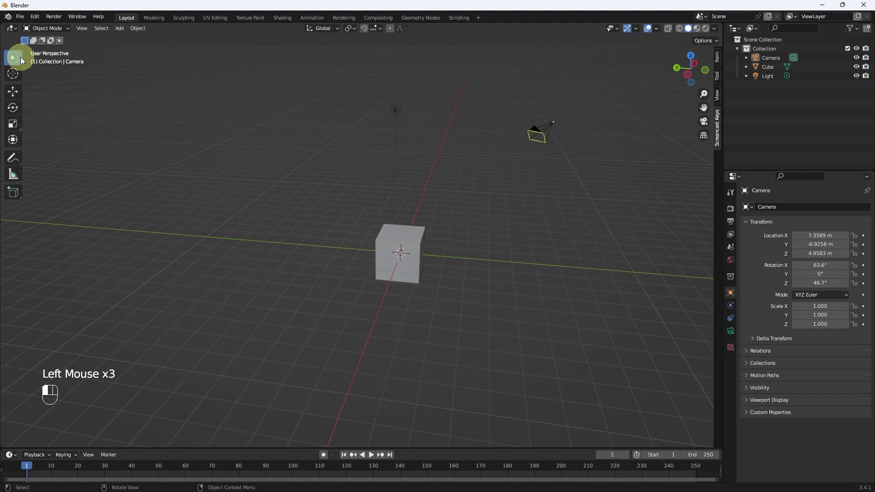
drag(18, 58, 53, 99)
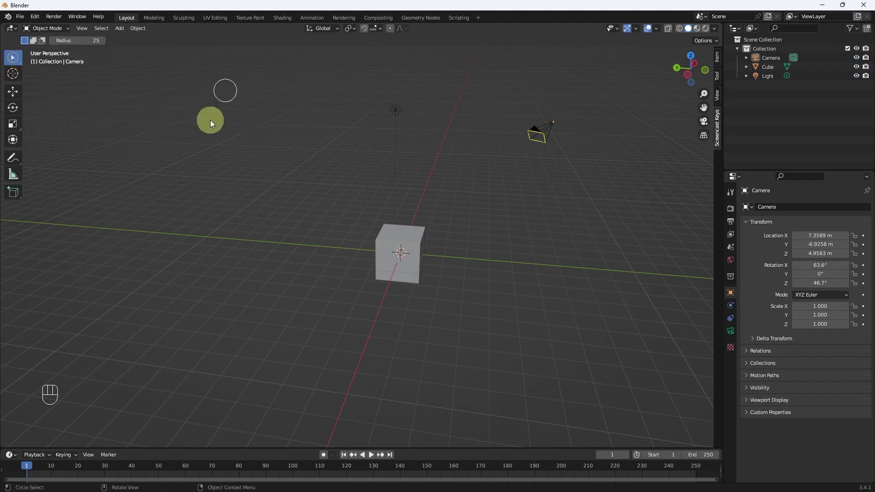
drag(425, 88, 393, 129)
drag(396, 214, 419, 287)
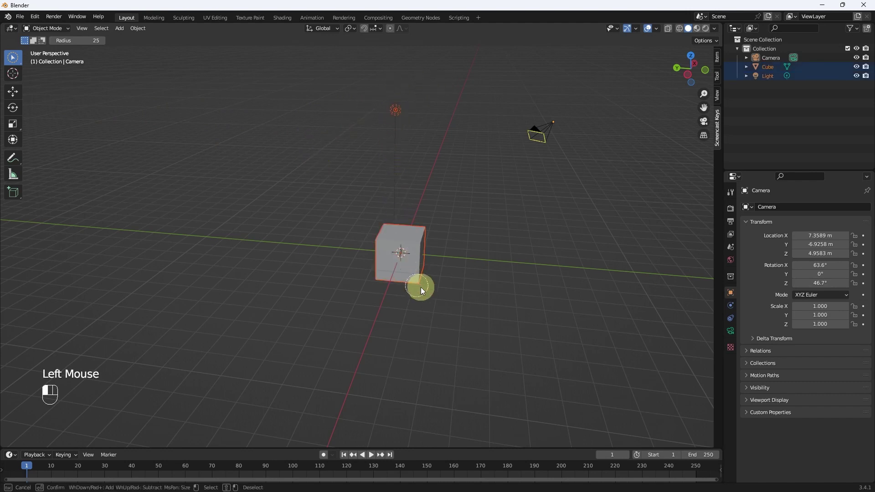
drag(523, 190, 568, 68)
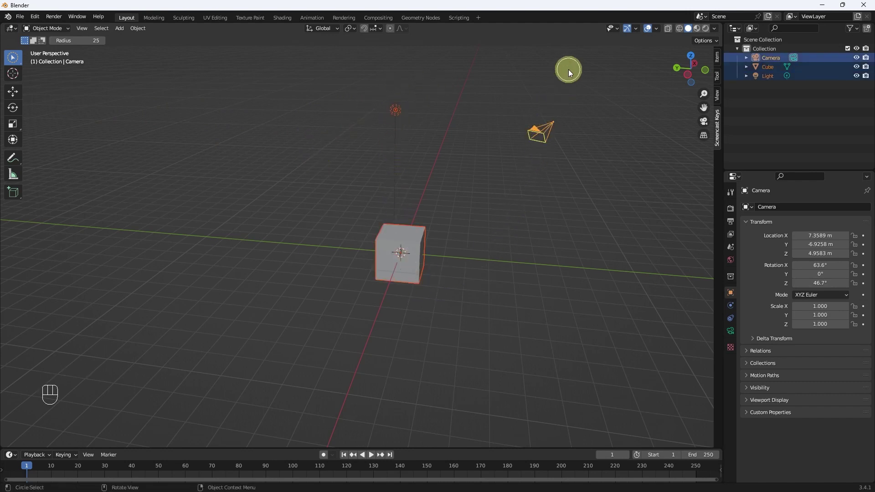
click(568, 70)
Step: Circle-select the light, cube and camera a second time, and deselect them all
click(398, 88)
drag(397, 96, 397, 111)
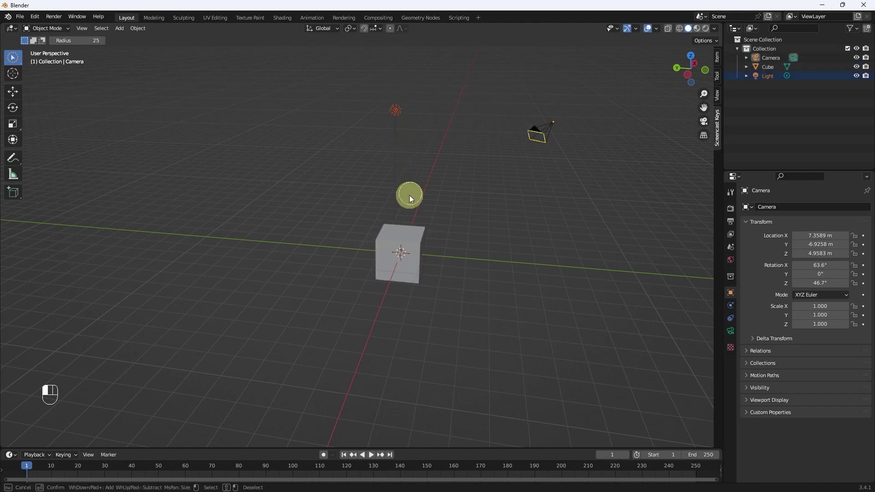
drag(401, 242, 450, 262)
mouse_move(540, 129)
mouse_down()
mouse_move(590, 104)
mouse_move(589, 111)
mouse_up()
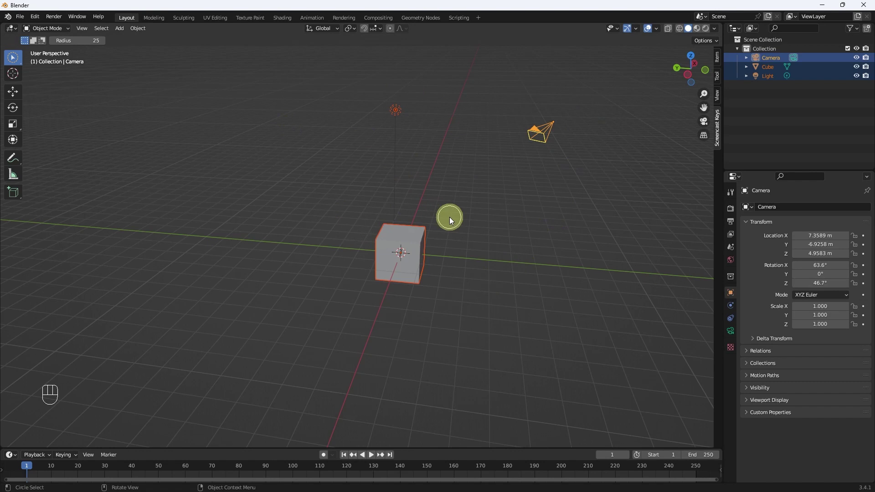
click(469, 220)
Step: Switch the selection tool to Select Lasso, draw lassos around the light, cube and camera to select them, and clear the selection
middle_drag(469, 219, 252, 227)
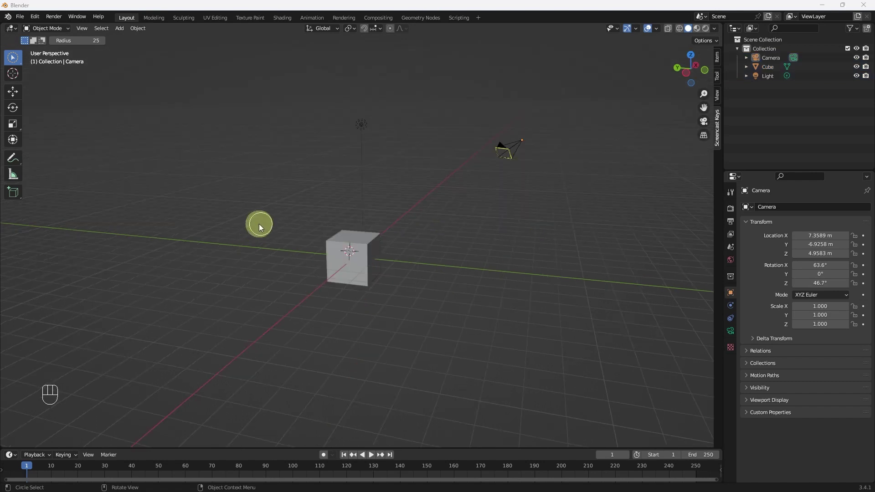
drag(14, 58, 16, 60)
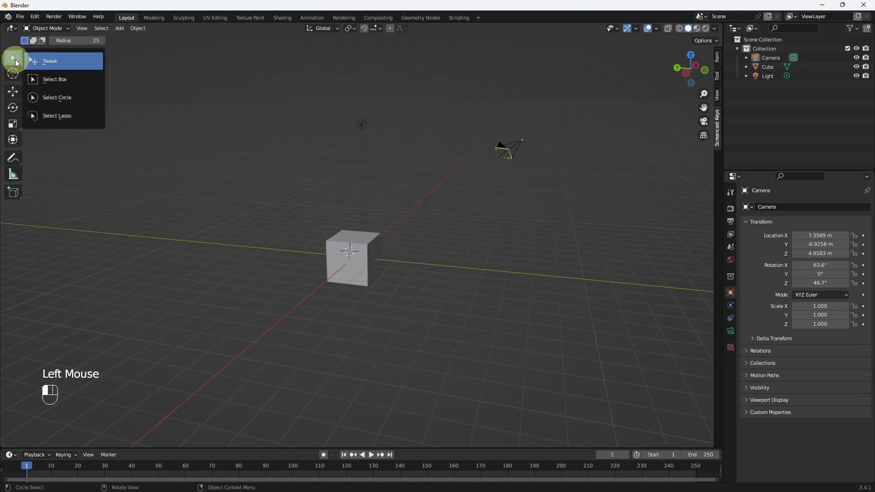
drag(70, 100, 73, 111)
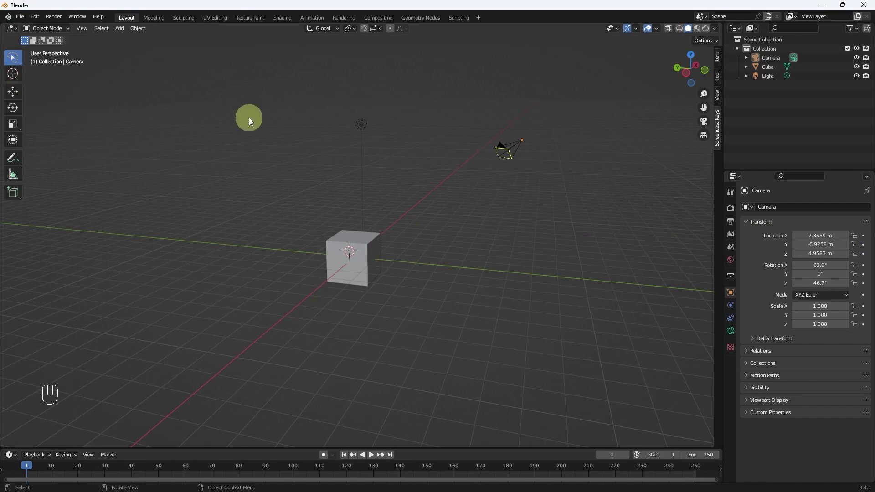
mouse_move(253, 117)
mouse_down()
mouse_move(259, 228)
mouse_move(278, 286)
mouse_move(439, 330)
mouse_move(581, 112)
mouse_move(457, 85)
mouse_move(282, 77)
mouse_up()
mouse_move(248, 113)
mouse_down()
mouse_move(278, 101)
mouse_move(279, 234)
mouse_move(372, 361)
mouse_move(607, 210)
mouse_move(428, 87)
mouse_move(323, 95)
mouse_up()
click(273, 94)
mouse_move(258, 138)
mouse_down()
mouse_move(285, 260)
mouse_move(577, 228)
mouse_move(489, 67)
mouse_move(295, 109)
mouse_up()
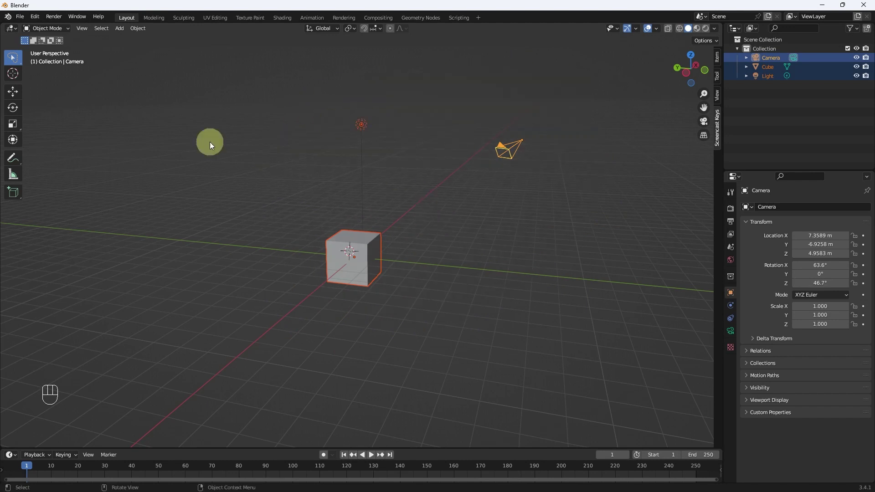
click(395, 190)
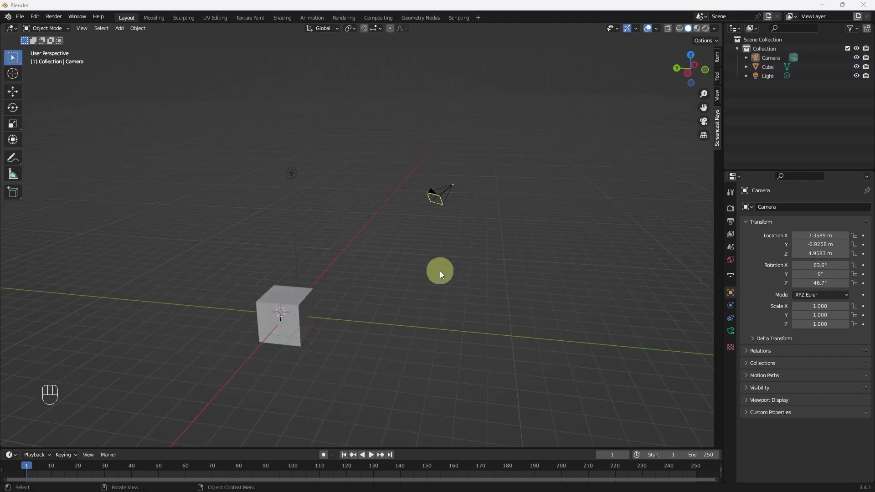
Step: Return to the Select Box tool, enclose all three objects in a selection box, and deselect them
click(17, 58)
drag(201, 118, 471, 368)
click(532, 262)
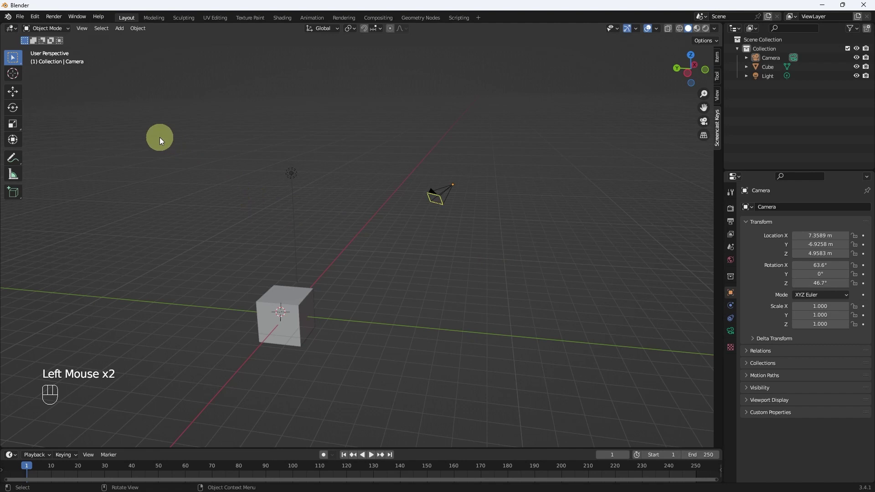
Step: Use the Box Select command to select all three objects, clear the selection, and box-select them all again
key(b)
drag(152, 122, 533, 335)
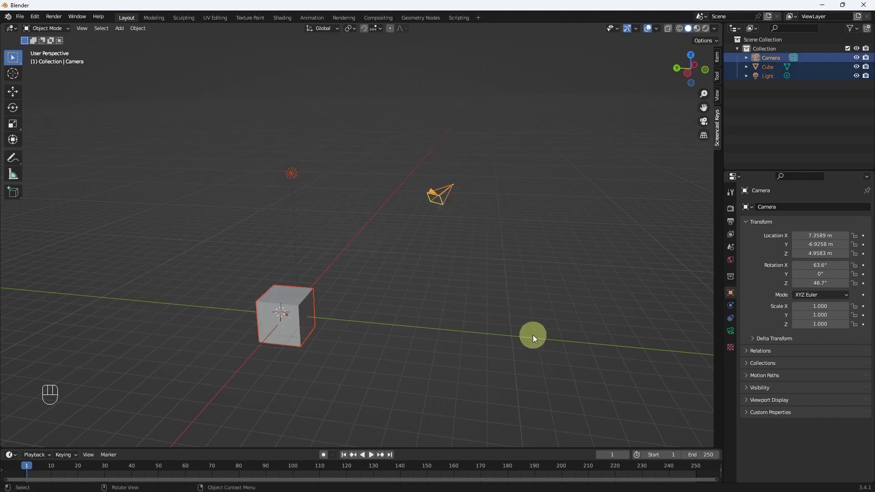
click(199, 163)
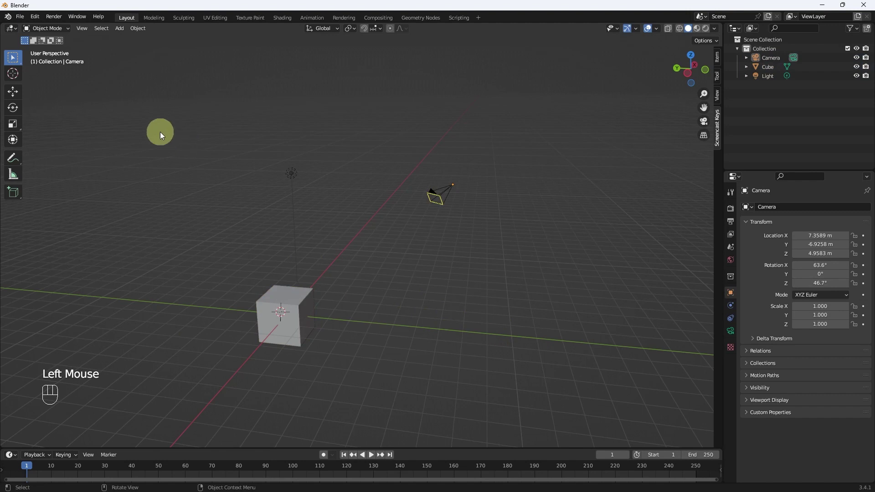
key(b)
drag(160, 131, 571, 384)
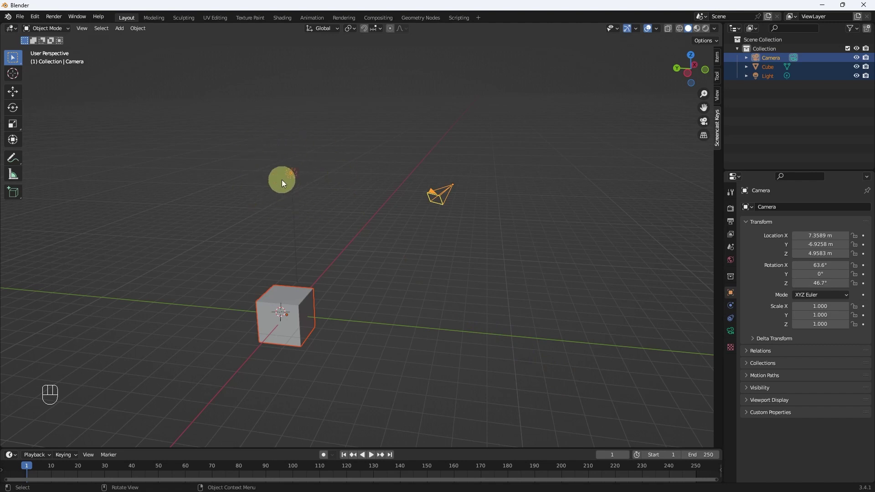
Step: Remove only the light from the multi-selection with the Box Select command, and clear the remaining selection
key(b)
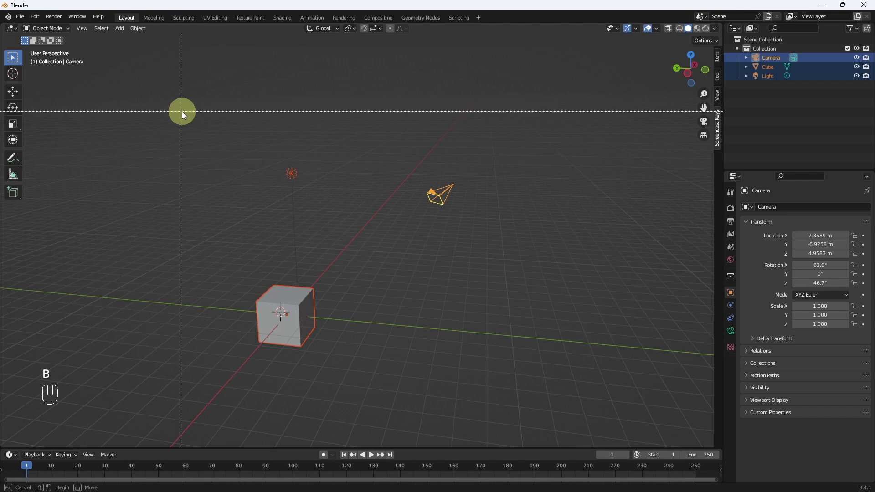
drag(182, 111, 363, 217)
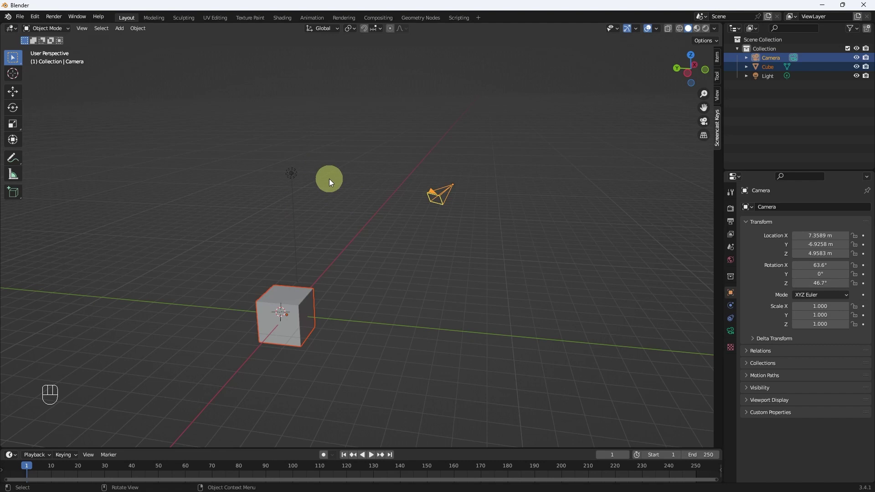
click(384, 262)
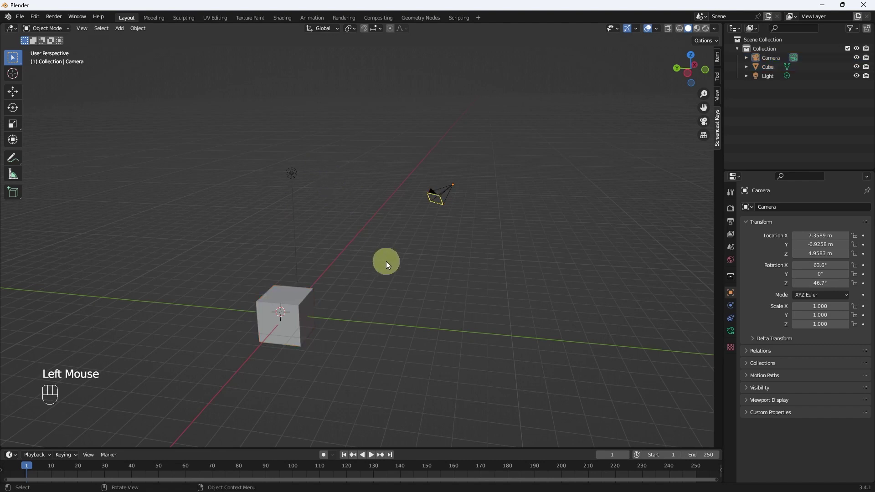
Step: Box-select all three objects and remove the cube and light with a subtracting box, leaving only the camera selected
key(b)
drag(157, 118, 525, 375)
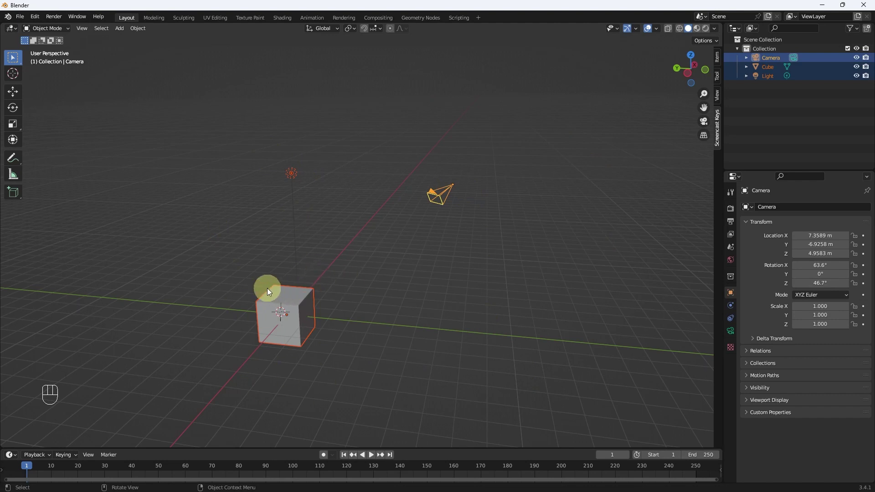
key(b)
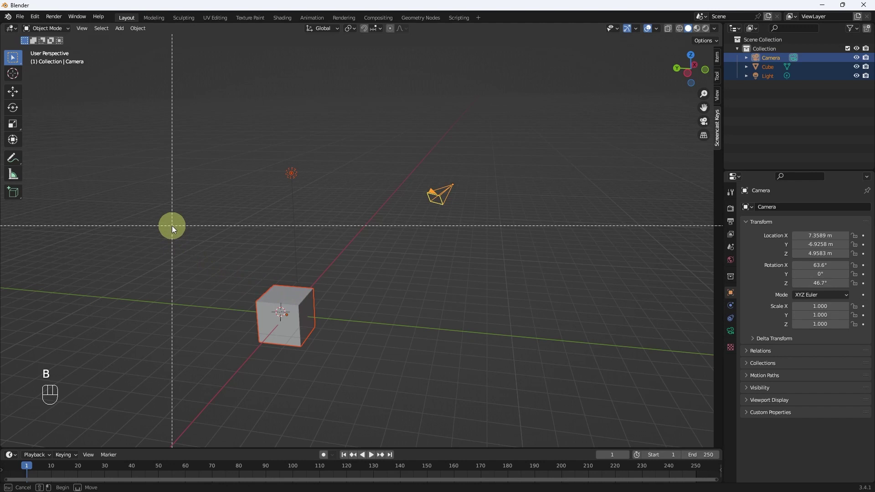
drag(171, 225, 381, 369)
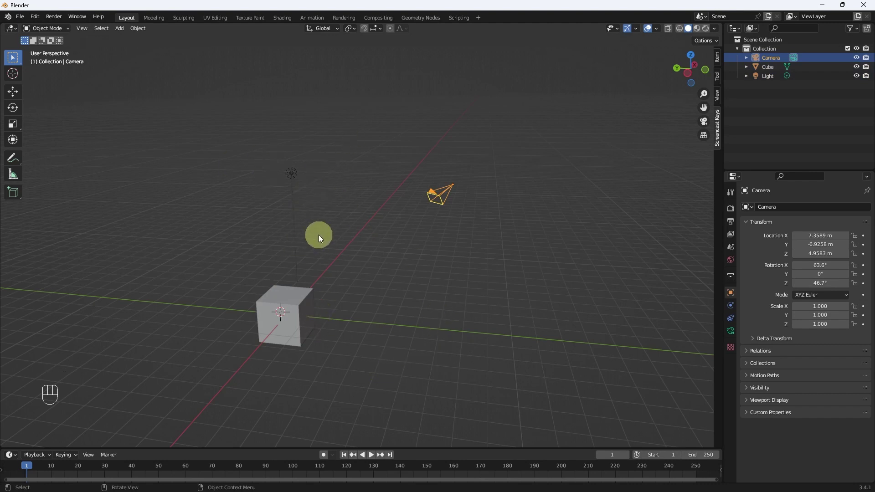
Step: Clear the camera selection, select all three objects with the Circle Select command, exit it, and deselect everything
click(406, 284)
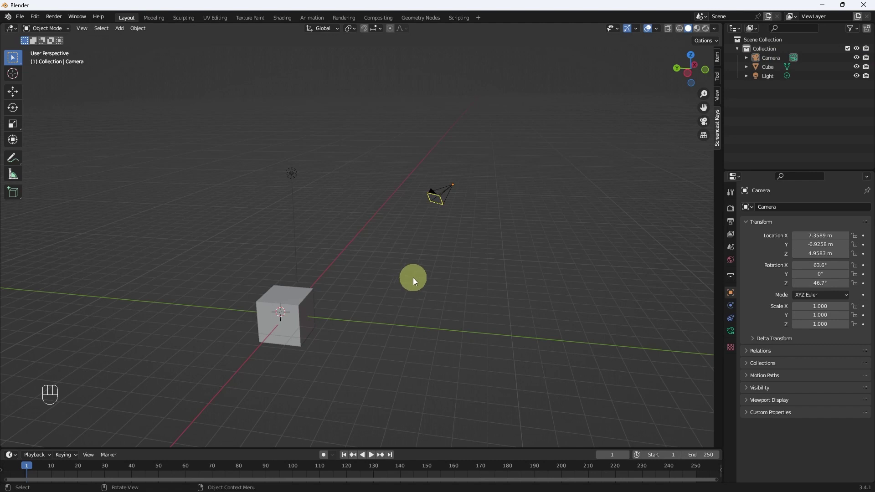
key(c)
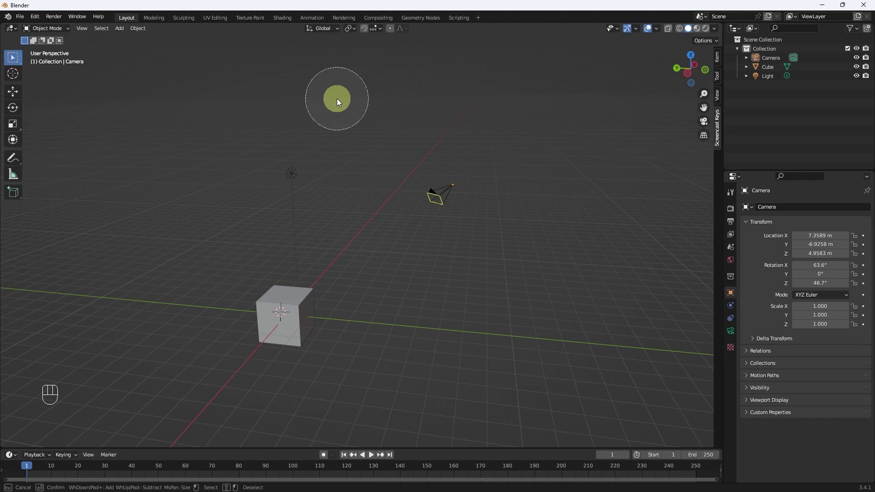
mouse_move(336, 100)
mouse_down()
mouse_move(292, 182)
mouse_move(284, 314)
mouse_move(317, 296)
mouse_move(387, 221)
mouse_move(525, 169)
mouse_move(584, 170)
mouse_up()
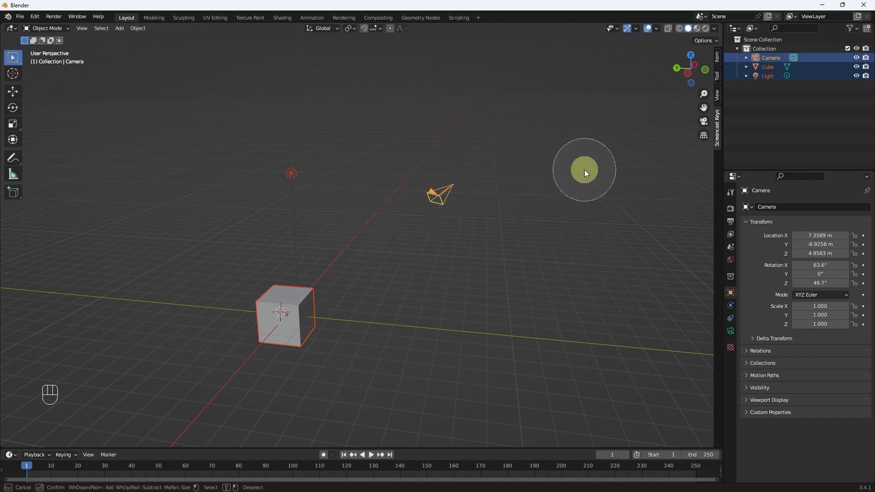
right_click(537, 139)
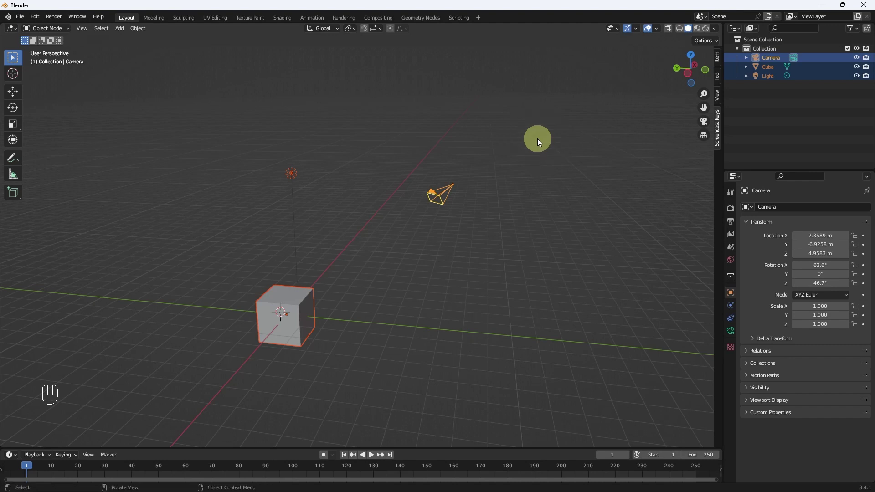
click(537, 138)
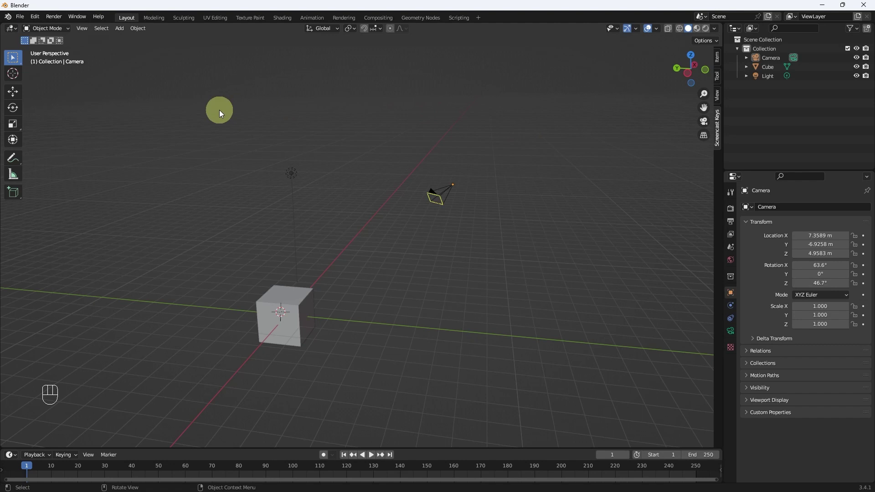
Step: Sweep the selection circle over the light, cube and camera with Circle Select, and deselect them within the same command
key(c)
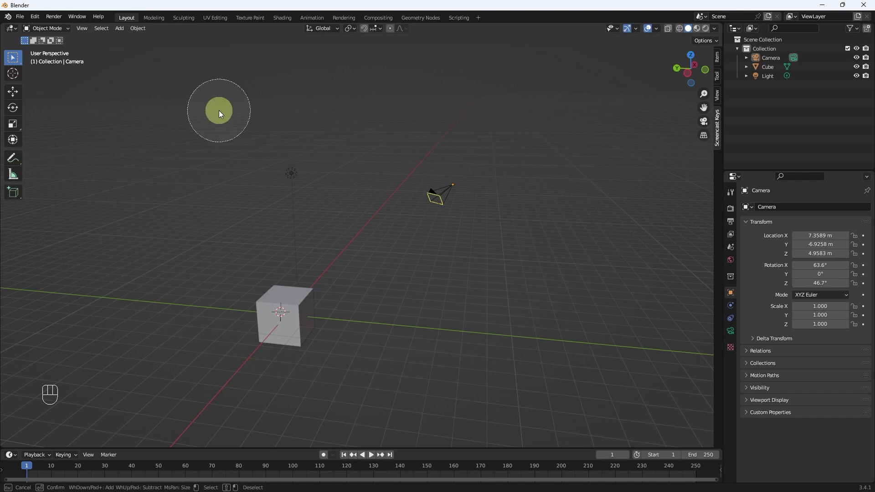
click(281, 192)
mouse_move(280, 192)
mouse_down()
mouse_move(276, 284)
mouse_move(302, 335)
mouse_move(366, 300)
mouse_move(446, 198)
mouse_move(545, 158)
mouse_up()
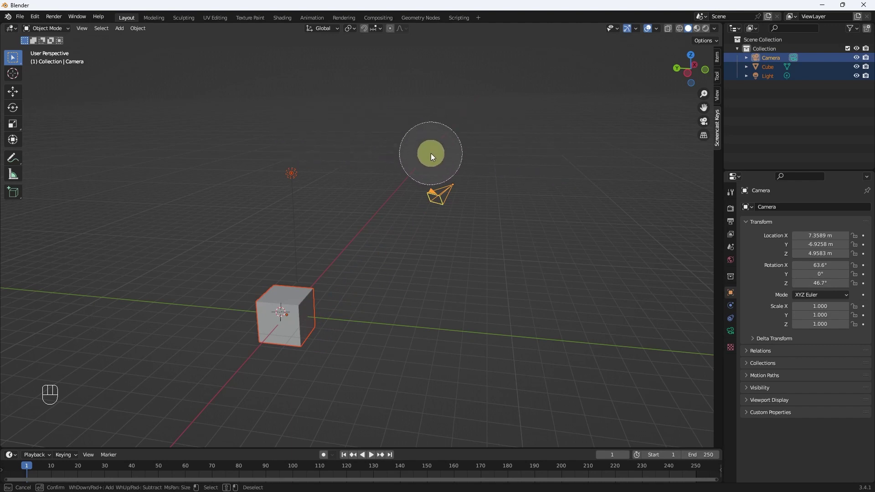
key(shift)
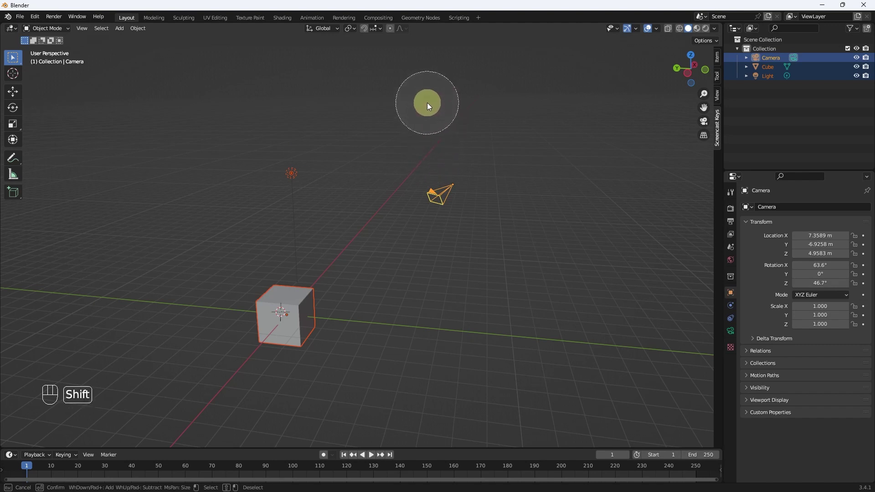
shift+drag(428, 102, 445, 207)
mouse_move(424, 263)
shift+mouse_down()
mouse_move(299, 298)
mouse_move(231, 297)
mouse_move(219, 233)
mouse_move(272, 164)
mouse_move(544, 111)
shift+mouse_up()
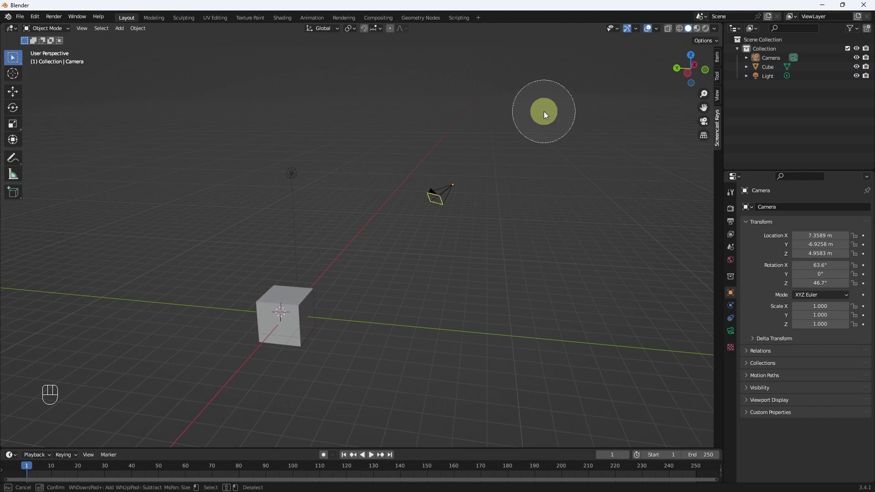
Step: Circle-select all three objects once more, subtract them all with the circle, and exit Circle Select
mouse_move(342, 133)
mouse_down()
mouse_move(278, 190)
mouse_move(265, 325)
mouse_move(393, 272)
mouse_move(544, 138)
mouse_up()
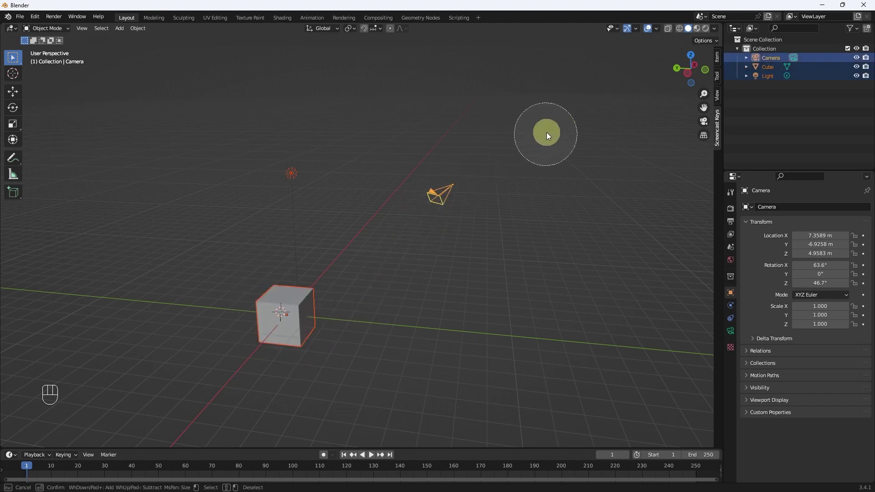
key(shift)
mouse_move(543, 131)
shift+mouse_down()
mouse_move(481, 153)
mouse_move(428, 202)
mouse_move(322, 275)
mouse_move(247, 280)
mouse_move(266, 148)
mouse_move(341, 188)
mouse_move(431, 66)
shift+mouse_up()
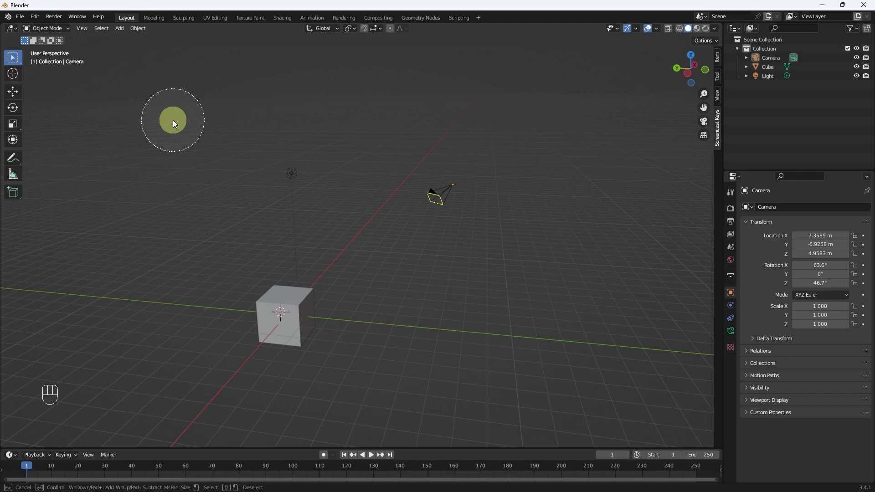
double_click(173, 120)
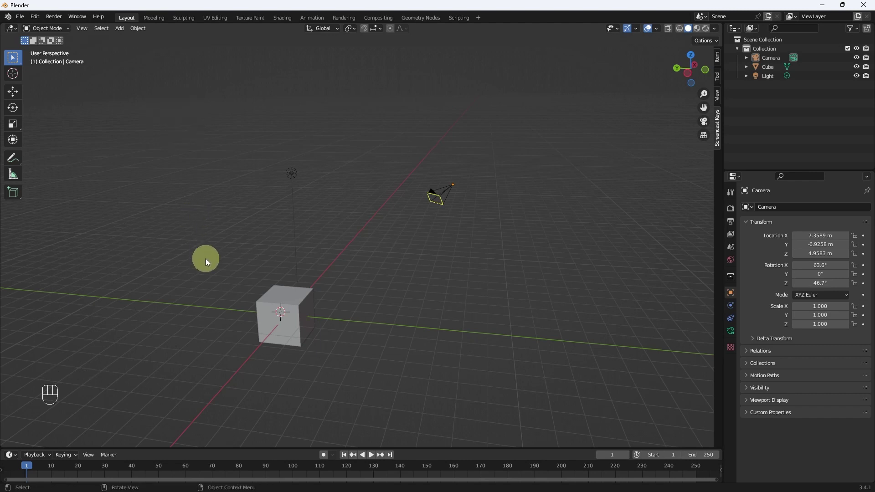
Step: Lasso all three objects without changing tools, clear the selection, and lasso them again with an irregular outline
key(ctrl)
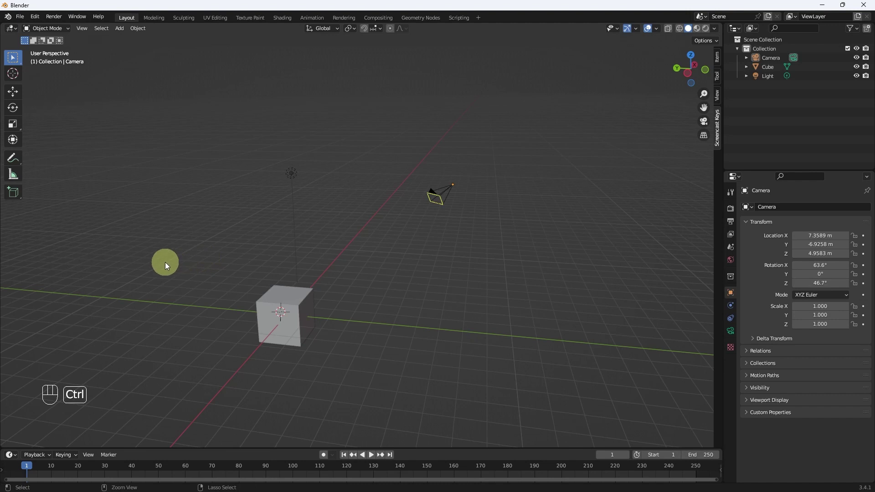
mouse_move(161, 268)
ctrl+right_down()
mouse_move(252, 368)
mouse_move(332, 377)
mouse_move(420, 358)
mouse_move(478, 310)
mouse_move(504, 226)
mouse_move(414, 115)
mouse_move(296, 108)
mouse_move(220, 150)
mouse_move(215, 205)
mouse_move(225, 234)
mouse_move(214, 247)
ctrl+right_up()
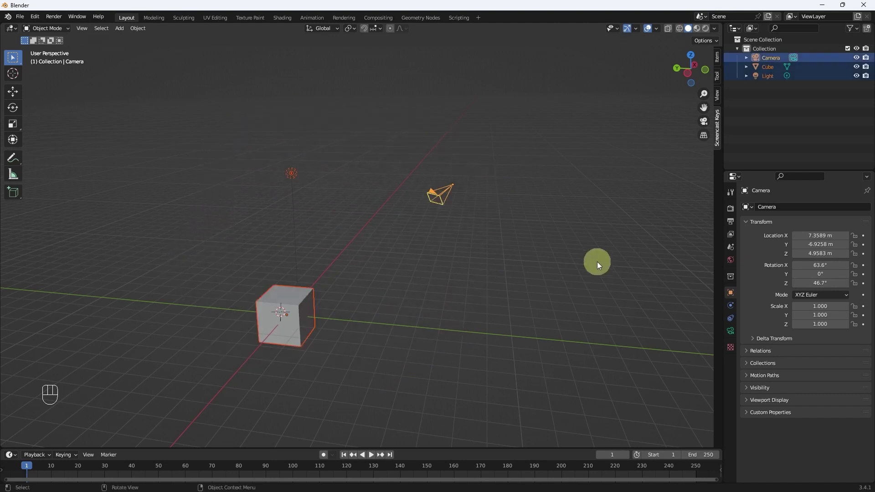
click(456, 297)
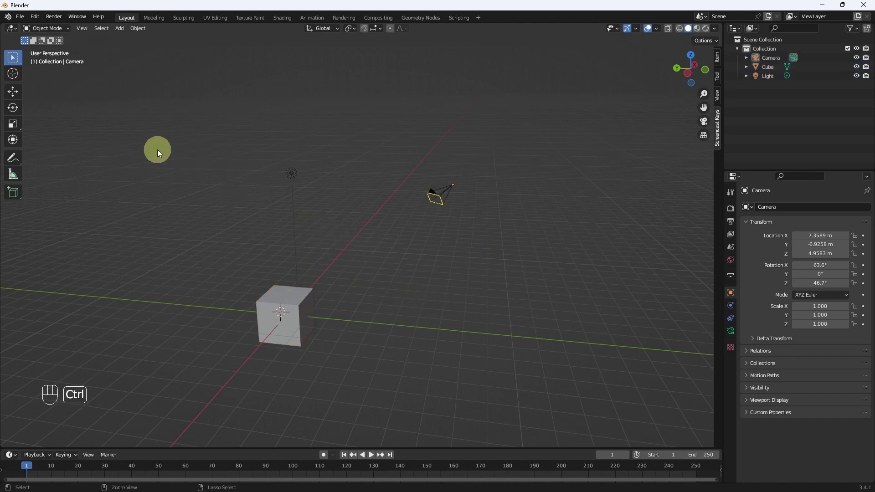
mouse_move(160, 156)
ctrl+right_down()
mouse_move(168, 283)
mouse_move(247, 374)
mouse_move(350, 385)
mouse_move(471, 326)
mouse_move(496, 210)
mouse_move(429, 161)
mouse_move(331, 197)
mouse_move(308, 156)
mouse_move(256, 153)
mouse_move(185, 223)
ctrl+right_up()
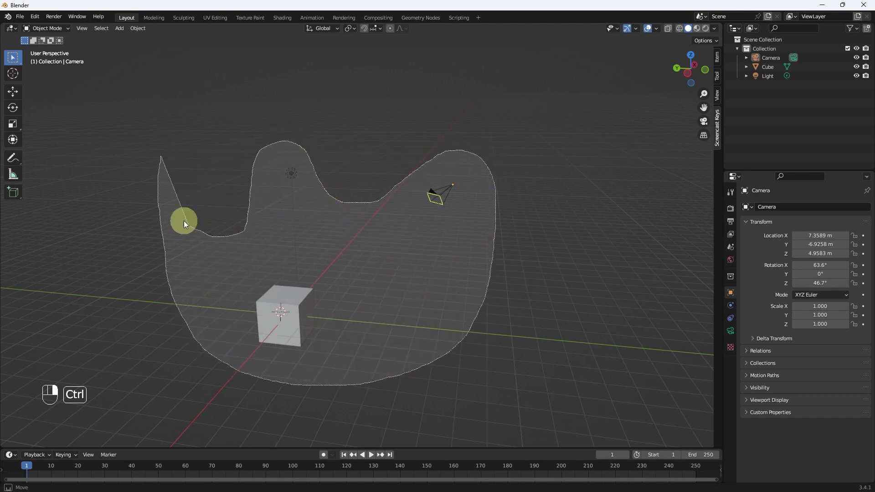
ctrl+right_drag(163, 171, 160, 159)
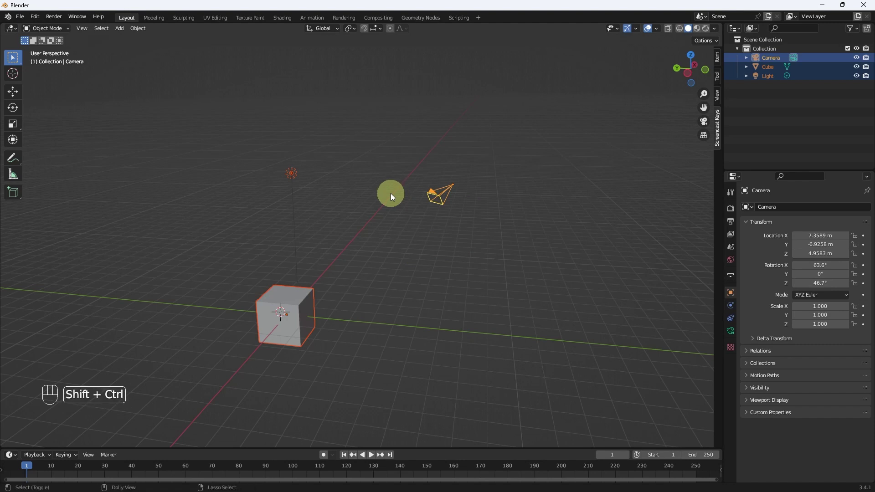
Step: Remove only the camera from the selection with a subtracting lasso, and lasso the camera to select all three objects again
mouse_move(391, 196)
ctrl+shift+right_down()
mouse_move(463, 256)
mouse_move(508, 203)
mouse_move(461, 157)
mouse_move(402, 171)
mouse_move(393, 185)
ctrl+shift+right_up()
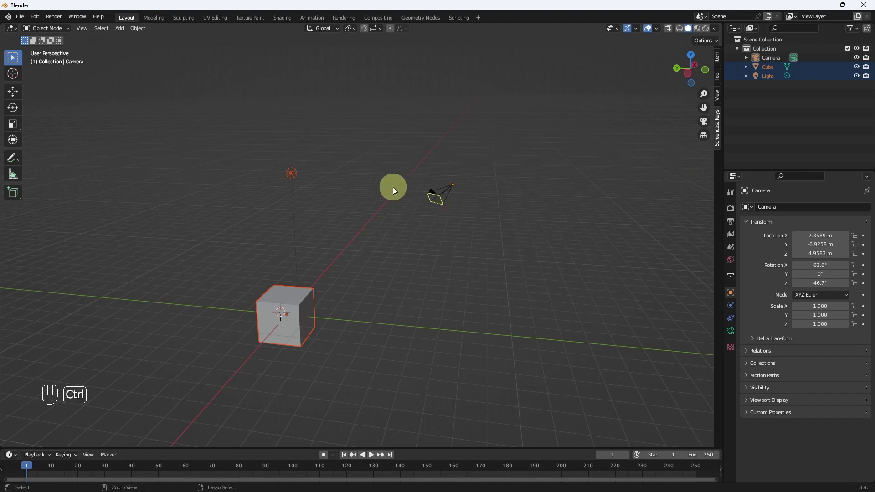
mouse_move(382, 193)
ctrl+right_down()
mouse_move(479, 228)
mouse_move(373, 151)
ctrl+right_up()
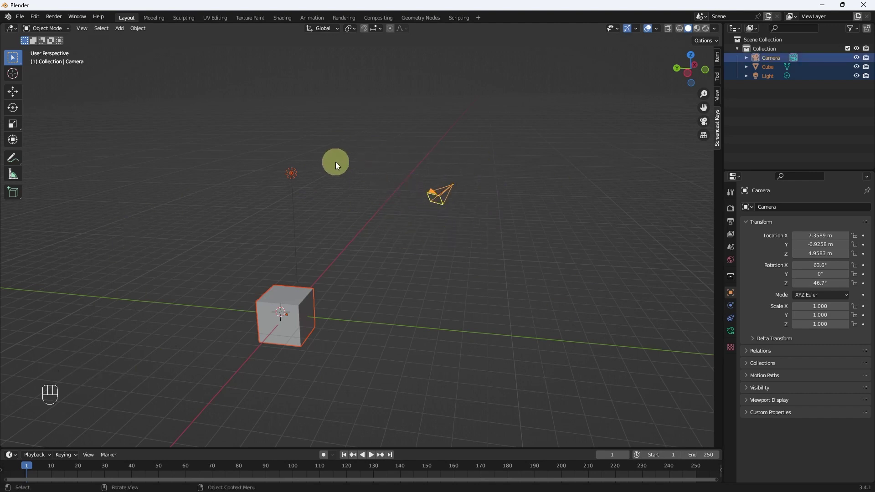
Step: Draw another subtracting lasso around the selected objects to deselect them
key(shift)
key(ctrl)
mouse_move(222, 176)
ctrl+shift+right_down()
mouse_move(246, 203)
mouse_move(322, 223)
mouse_move(348, 163)
mouse_move(215, 137)
mouse_move(201, 156)
ctrl+shift+right_up()
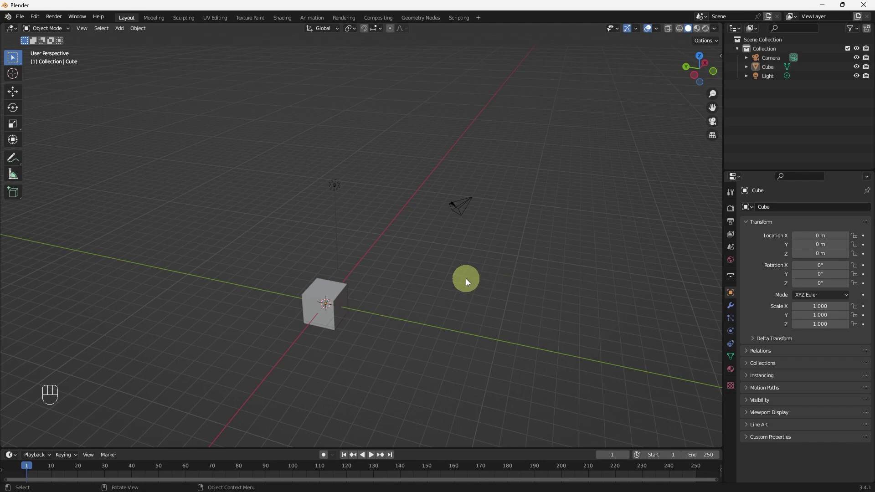
Step: Start Circle Select, enlarge and shrink the selection circle several times, and exit without selecting anything
key(c)
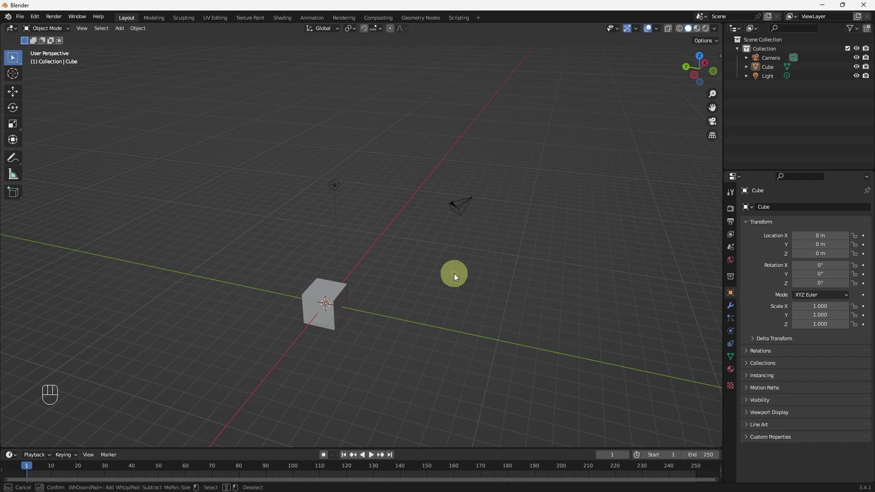
scroll(453, 273, down, 6)
scroll(455, 273, up, 6)
scroll(455, 273, down, 5)
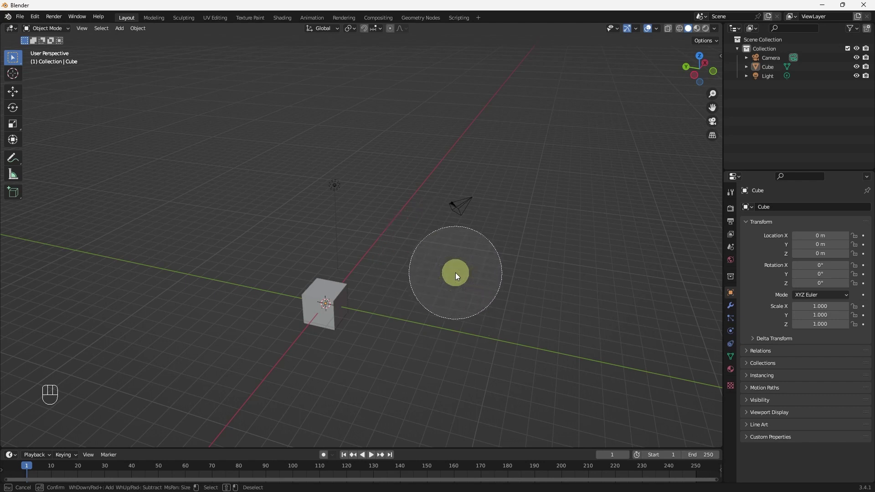
scroll(455, 273, up, 4)
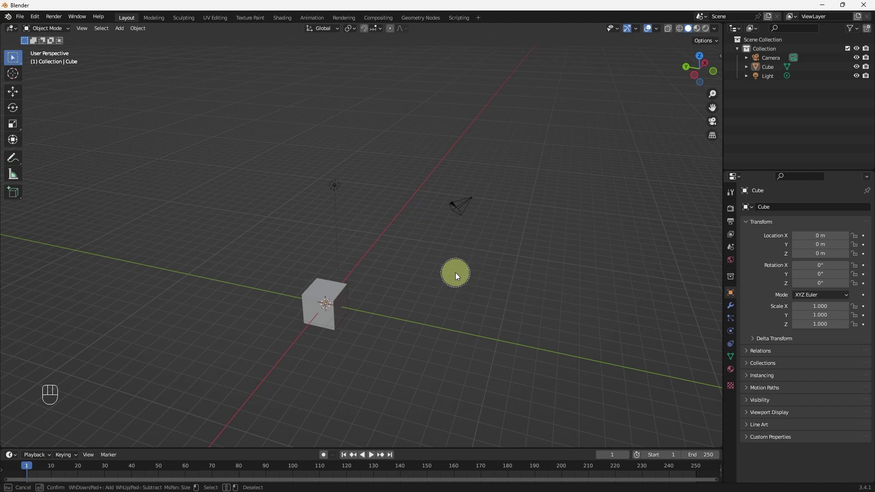
scroll(455, 273, down, 4)
scroll(456, 273, up, 4)
scroll(455, 272, down, 2)
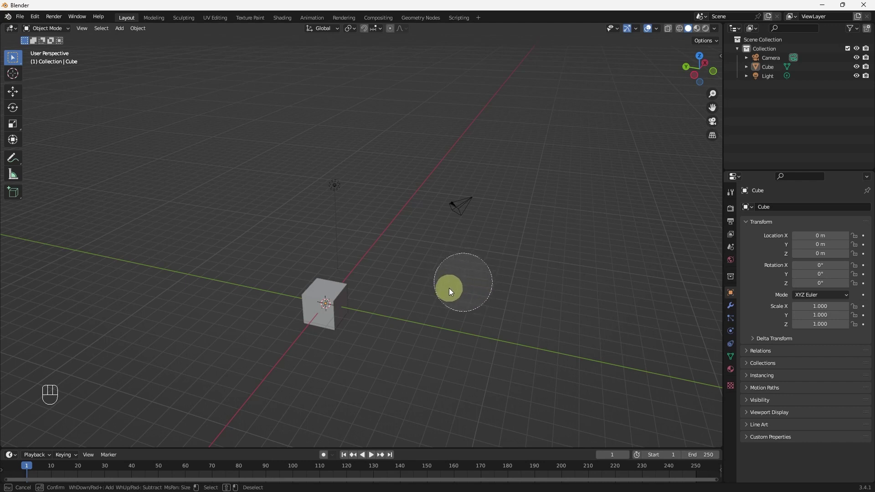
right_click(456, 291)
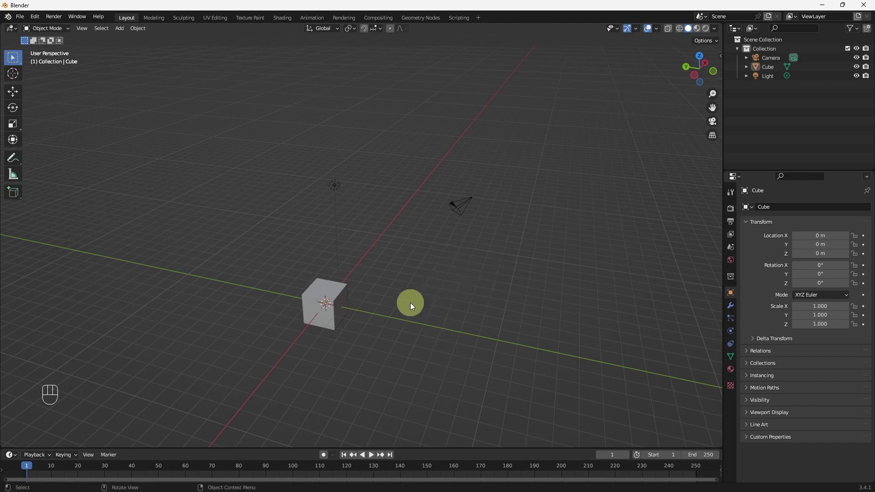
Step: Select the camera, cube and light one at a time by their names in the Scene Collection, and clear the selection
shift+middle_drag(479, 273, 400, 285)
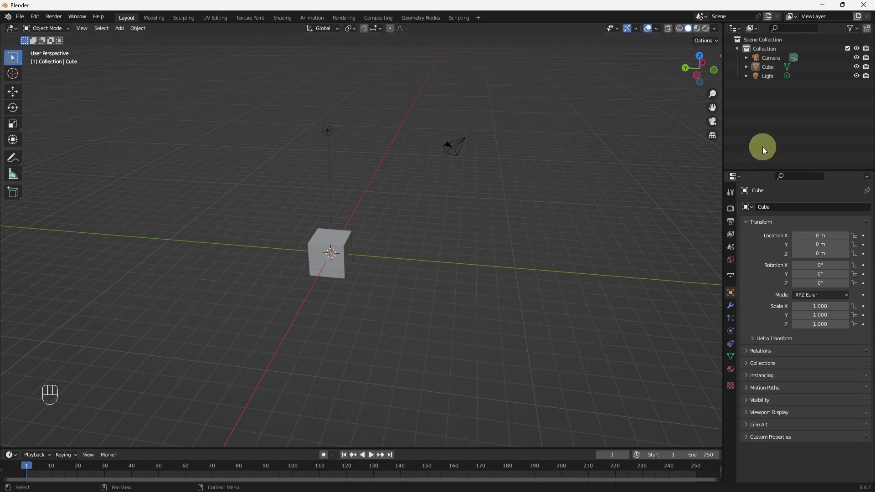
click(773, 60)
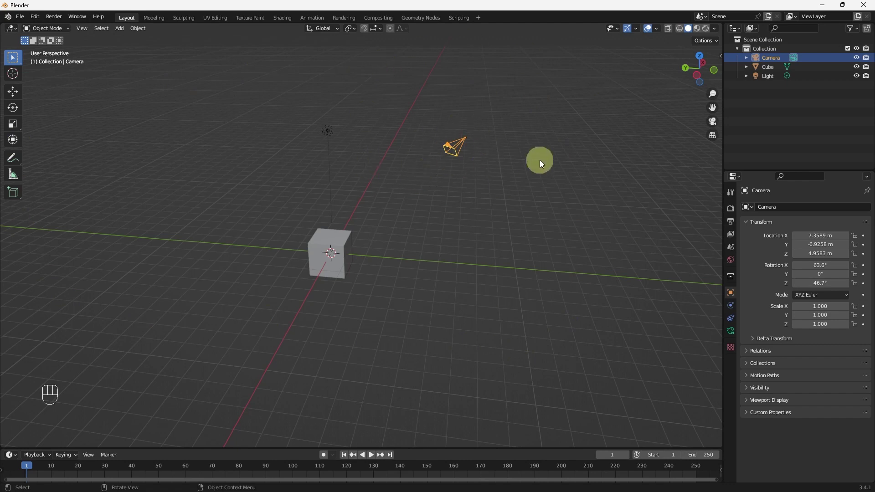
click(768, 66)
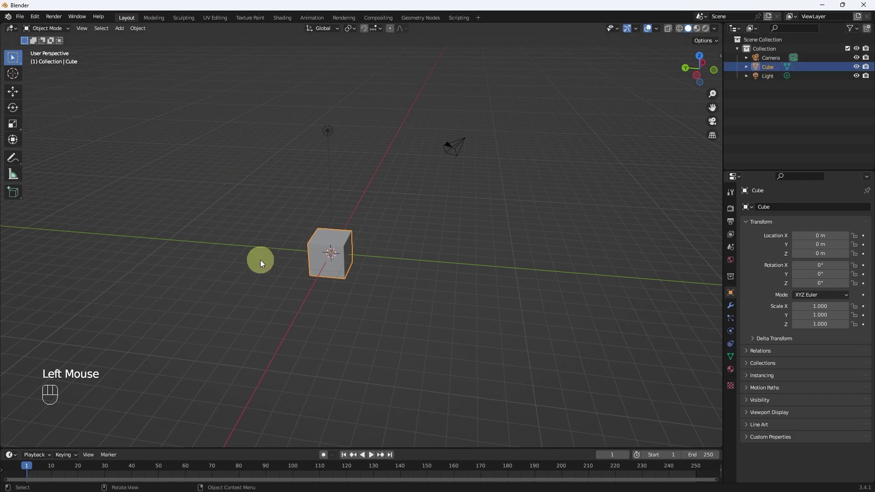
click(767, 77)
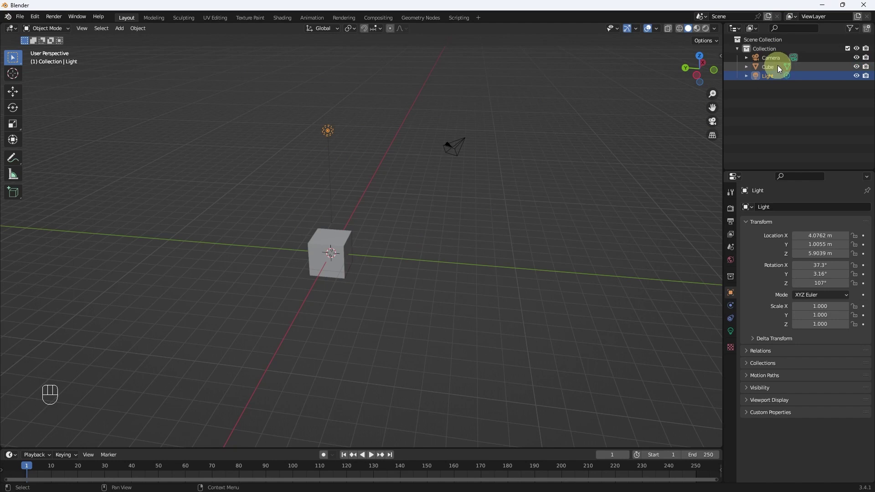
click(788, 112)
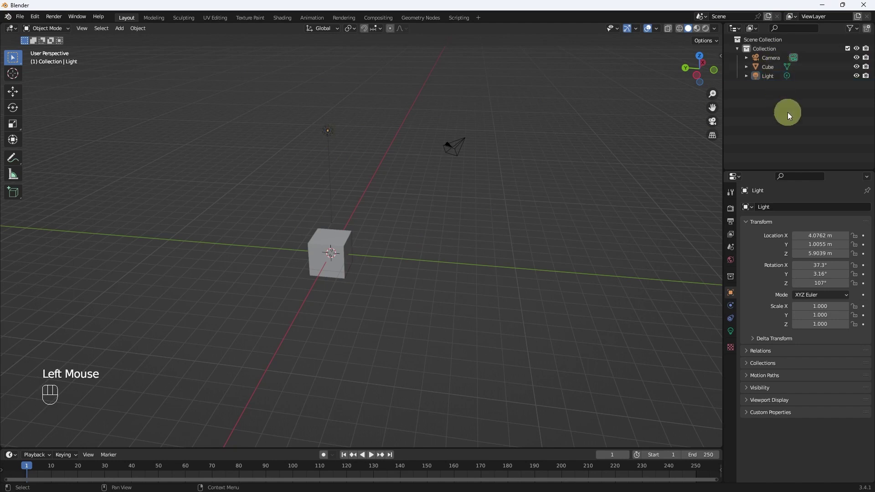
Step: Multi-select the light, cube and camera by name in that order in the Scene Collection, and deselect them all
shift+click(768, 73)
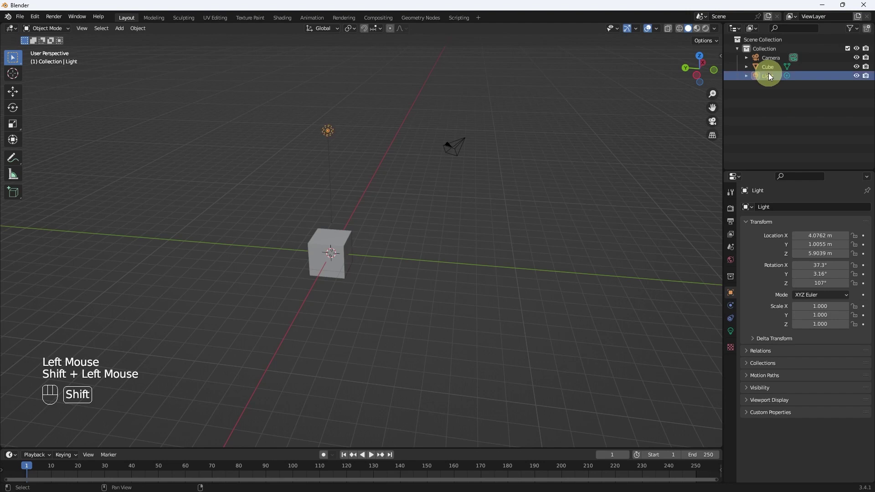
shift+click(768, 68)
shift+click(771, 57)
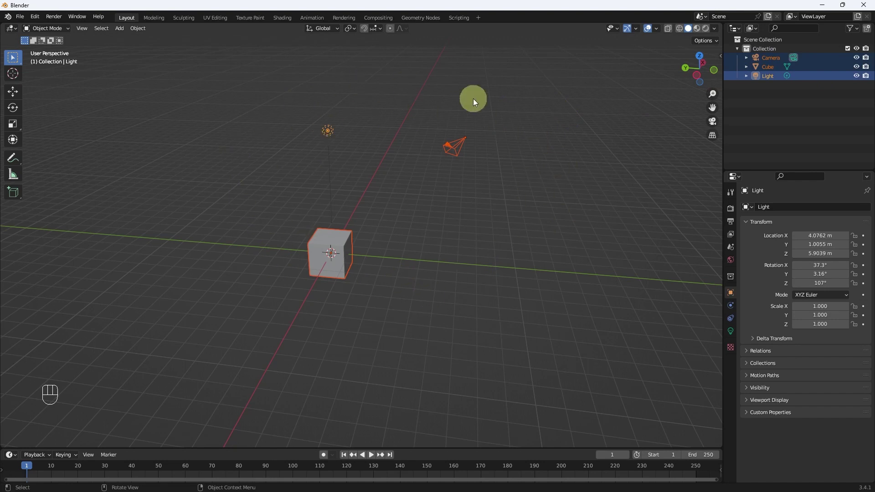
click(806, 127)
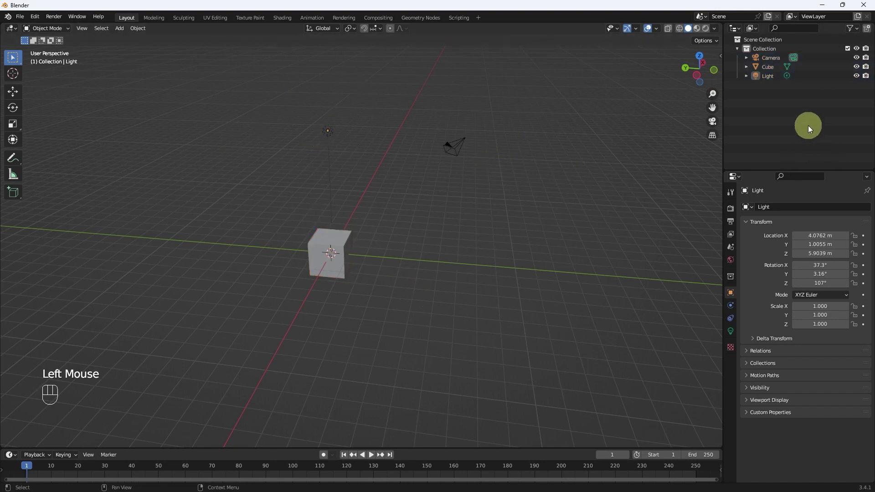
Step: Multi-select the objects by name in the Scene Collection, starting with the camera and adding the cube and light
shift+click(773, 56)
shift+click(769, 67)
shift+click(769, 77)
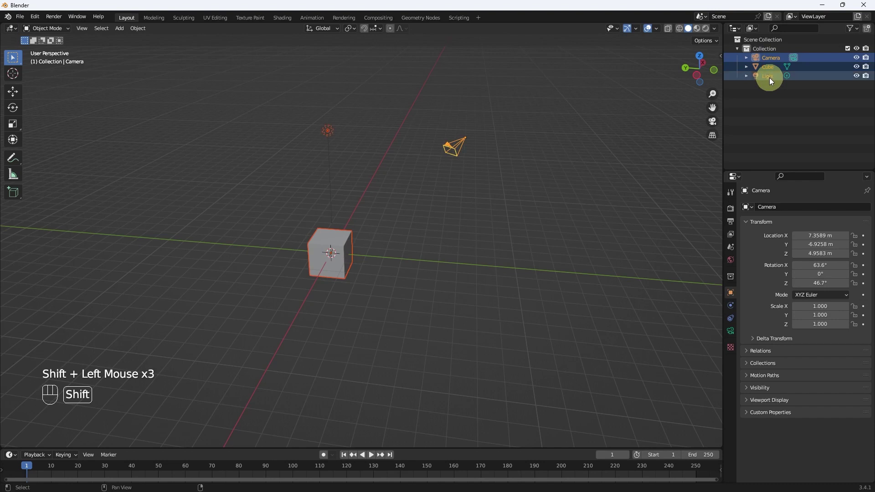